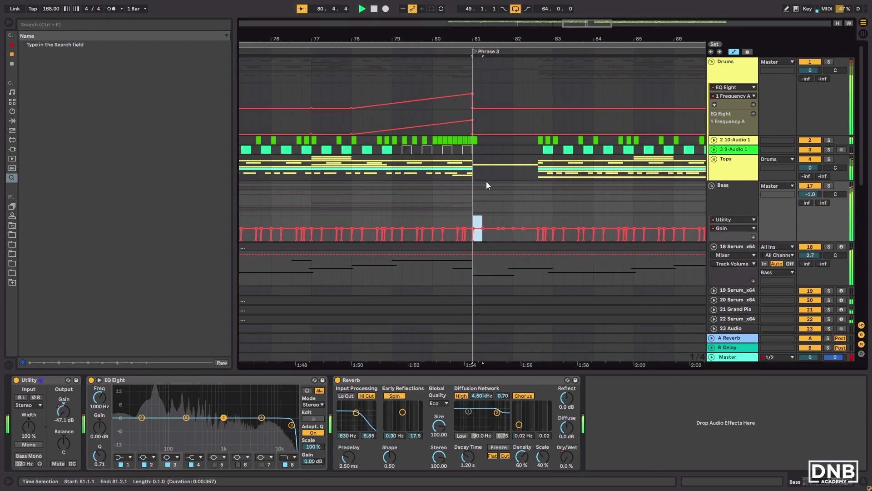
# Leave full-screen playback so the lesson video sits back inside the course page.
pyautogui.doubleClick(526, 286)
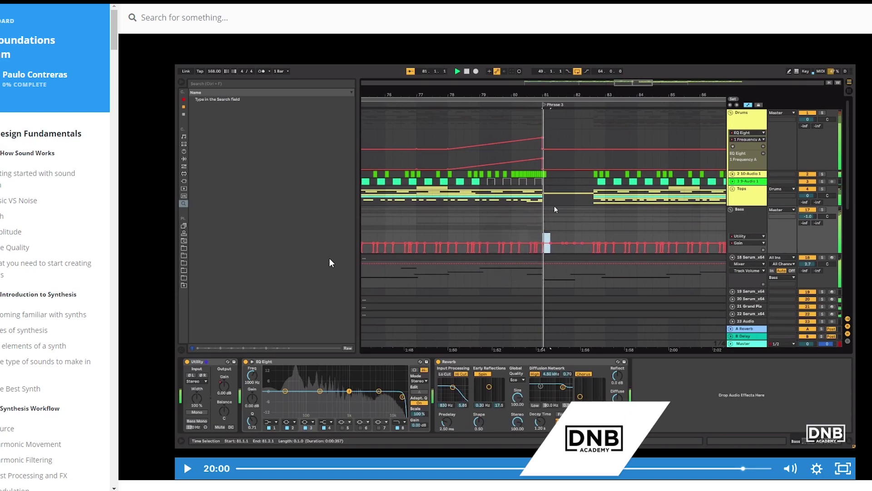
pyautogui.scroll(-2, 382, 242)
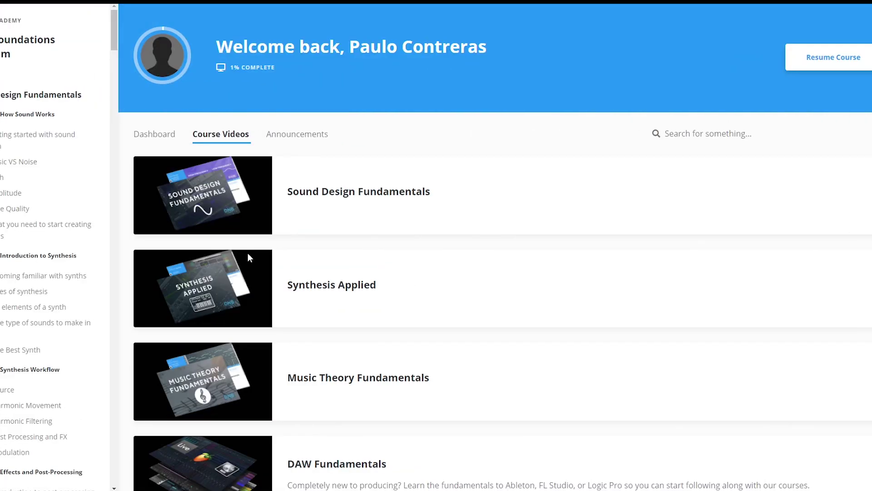
pyautogui.scroll(-4, 248, 257)
pyautogui.scroll(-2, 249, 257)
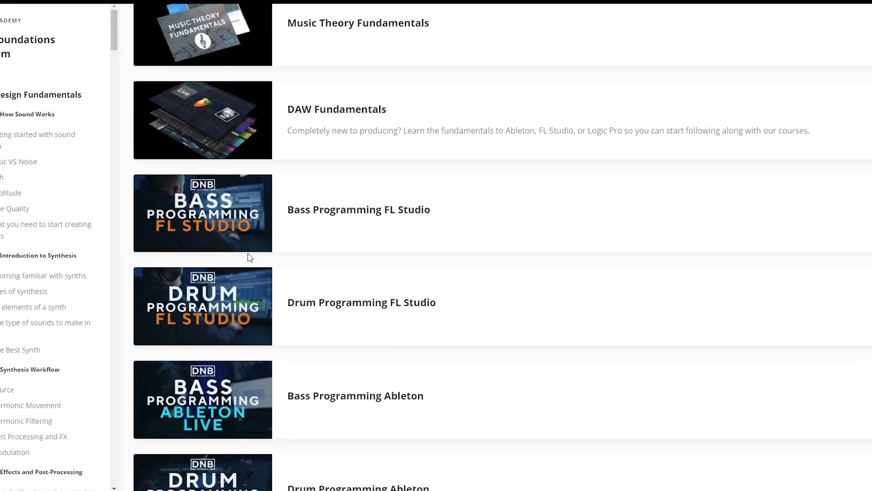
pyautogui.scroll(-2, 248, 257)
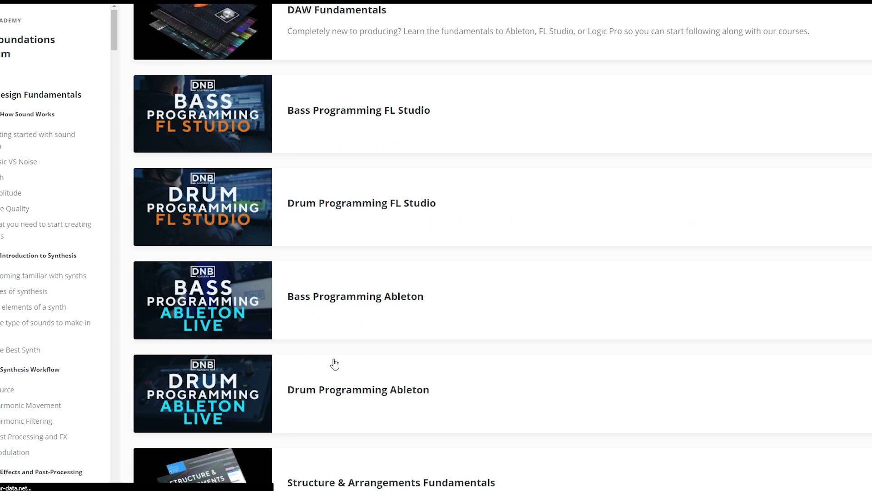
# Enter the Drum Programming Ableton course and load one of its lesson videos.
pyautogui.click(335, 364)
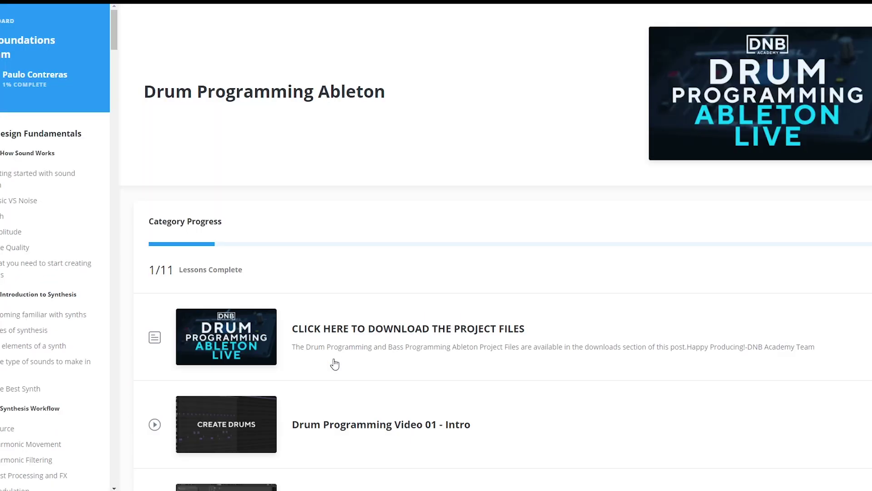
pyautogui.scroll(-2, 341, 361)
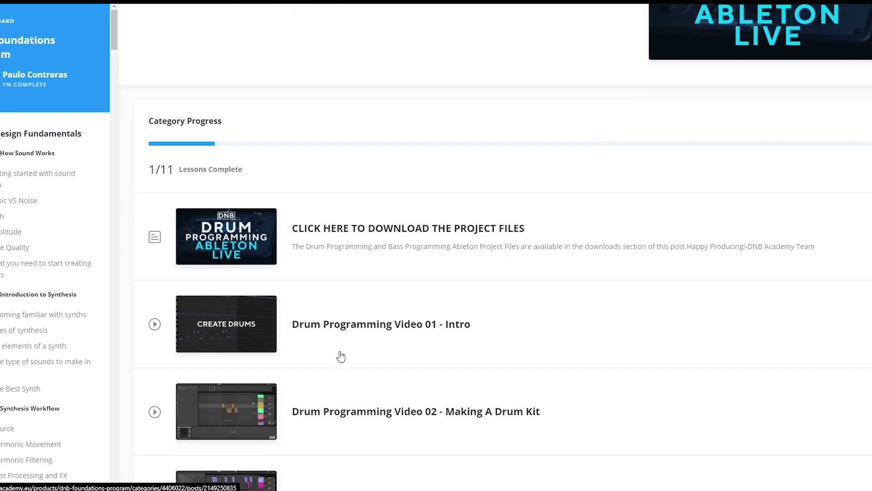
pyautogui.scroll(-2, 339, 357)
pyautogui.scroll(-2, 291, 302)
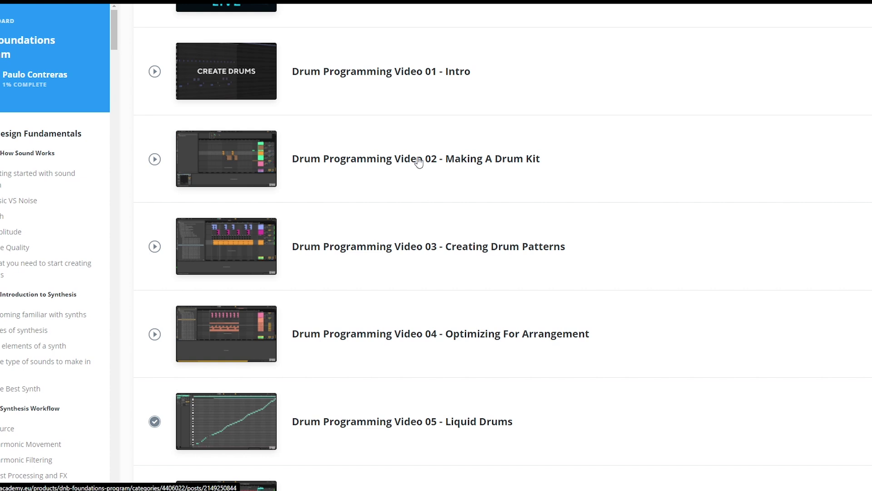
pyautogui.click(332, 276)
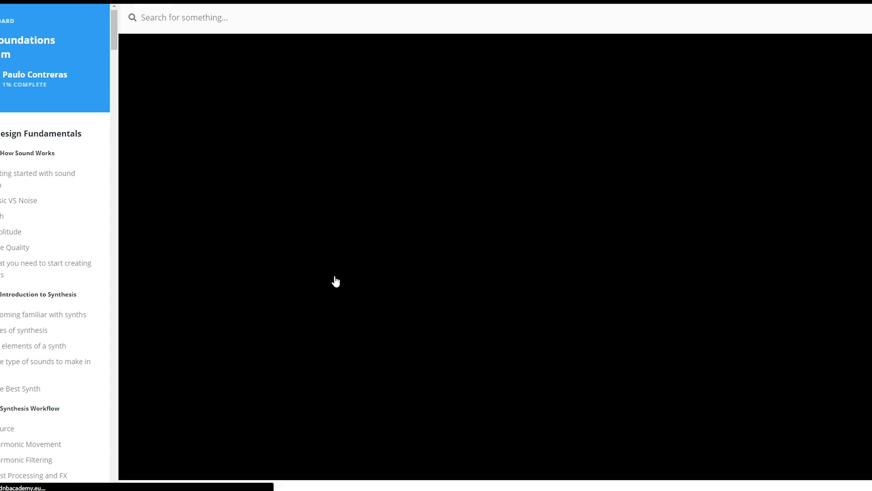
pyautogui.scroll(-1, 329, 277)
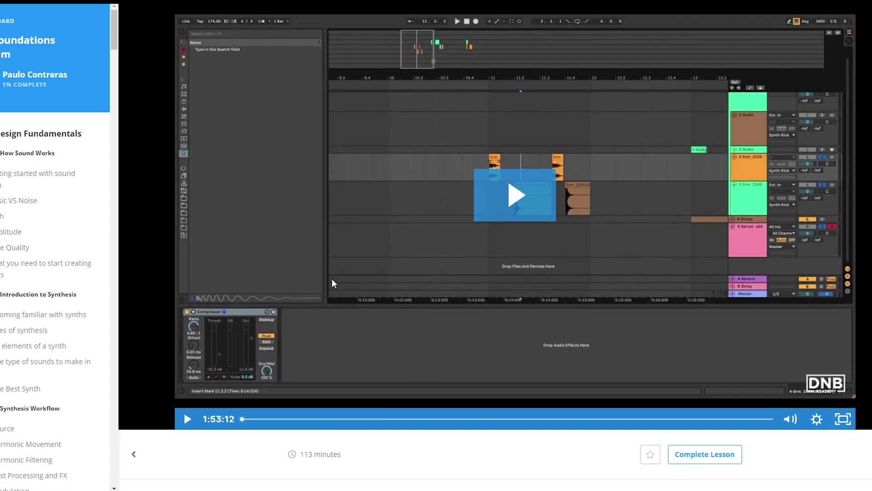
# Play the lesson and preview its opening sections around 5:00, 12:43 and the Serum synth part.
pyautogui.click(192, 424)
pyautogui.click(267, 419)
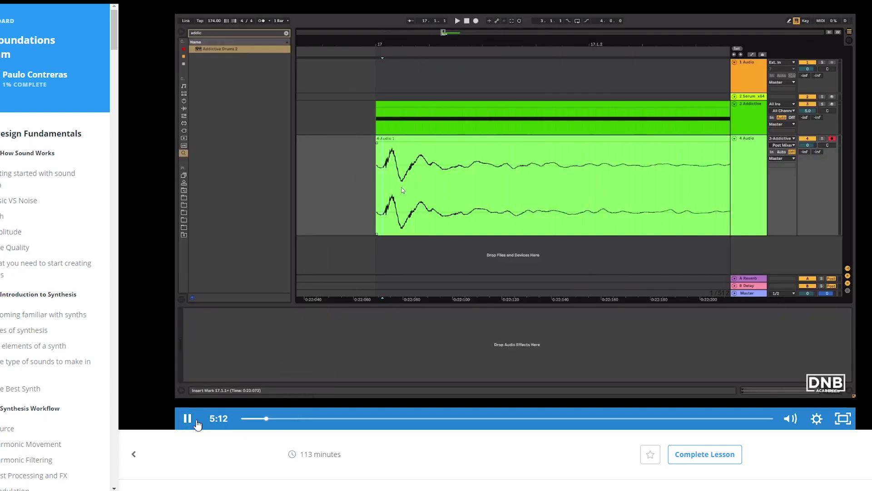
pyautogui.click(188, 418)
pyautogui.click(301, 418)
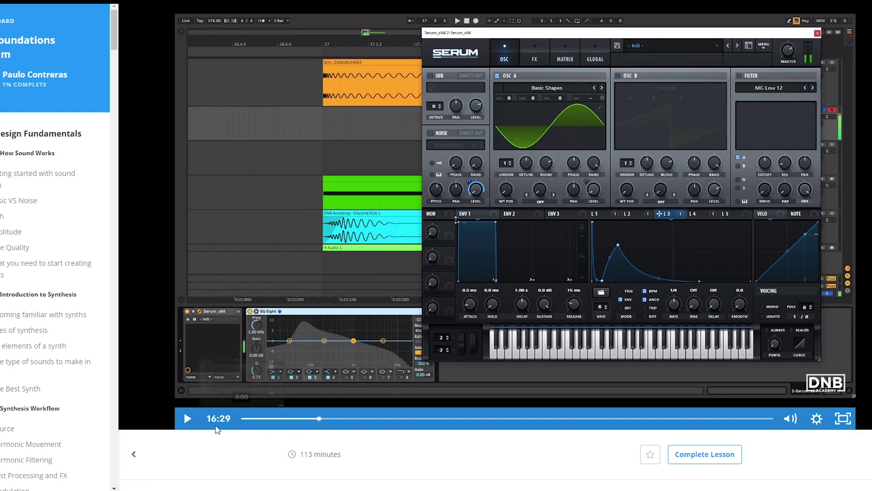
pyautogui.click(185, 422)
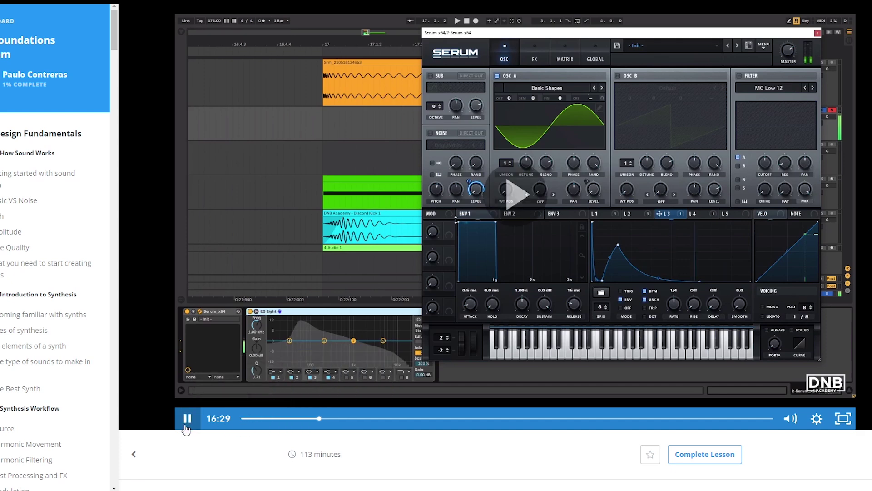
pyautogui.click(185, 423)
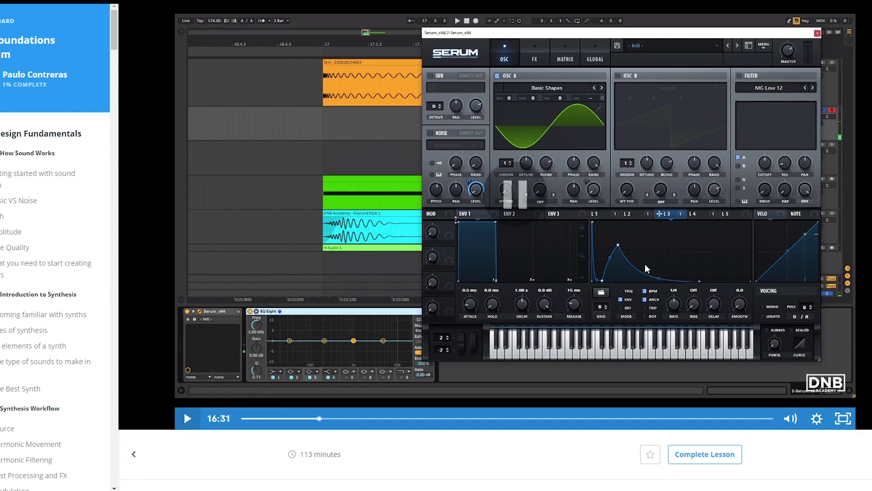
# Skim the middle of the lesson at about 20:47, 28:51, 46:42 and 51:39.
pyautogui.click(339, 419)
pyautogui.click(378, 419)
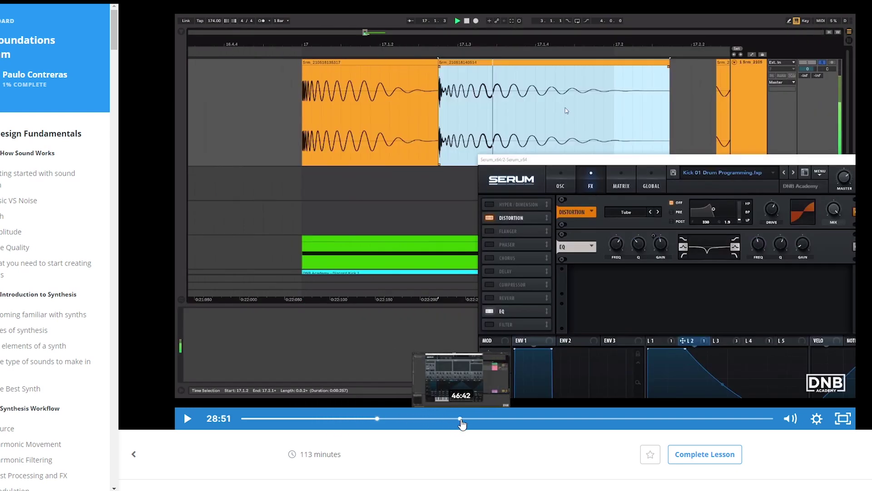
pyautogui.click(462, 419)
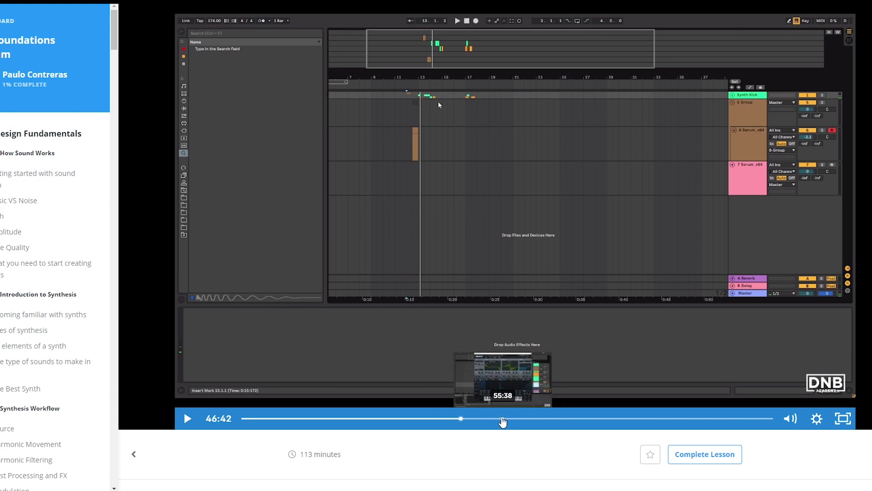
pyautogui.click(486, 420)
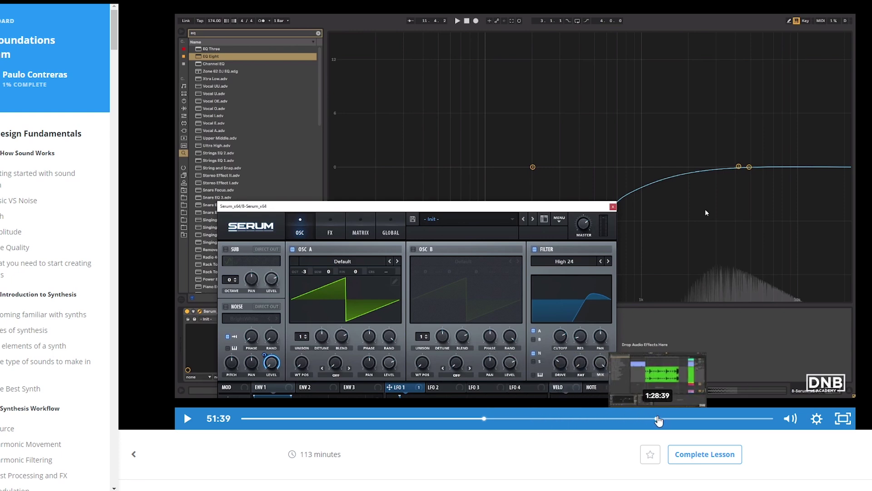
# Skim the late sections around 1:28:39, 1:35:51, the arrangement and Addictive Drums parts.
pyautogui.click(658, 418)
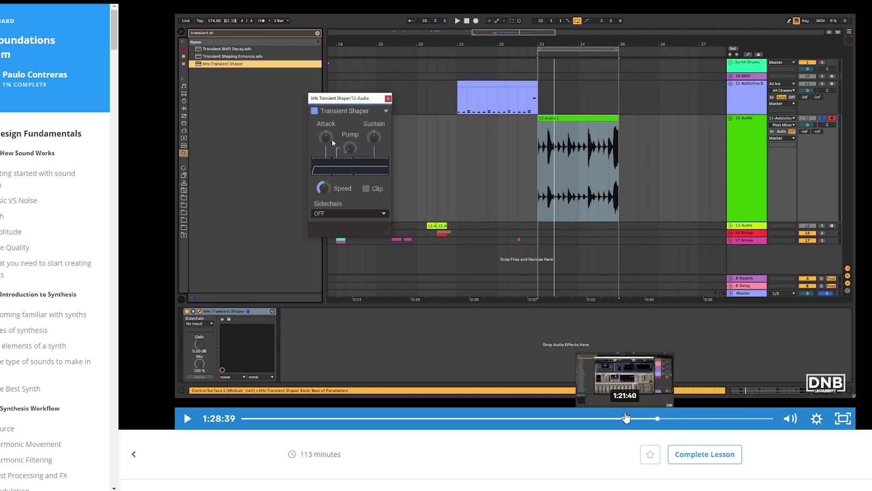
pyautogui.click(692, 418)
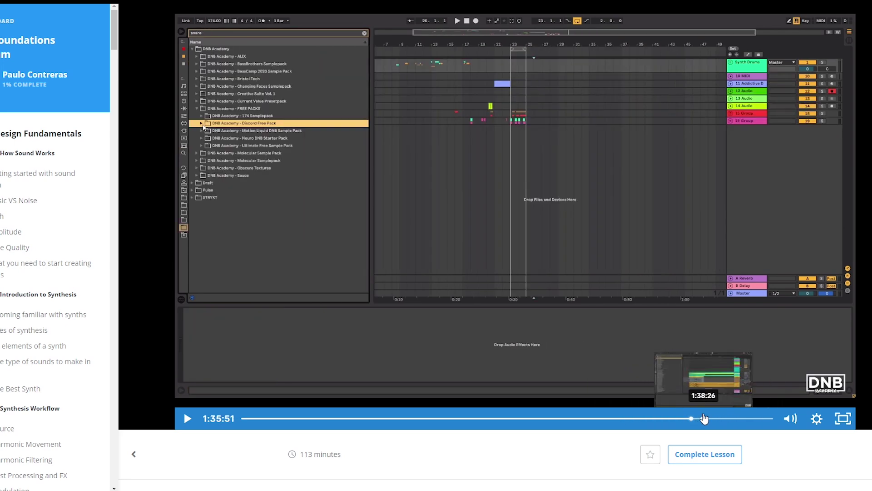
pyautogui.click(685, 418)
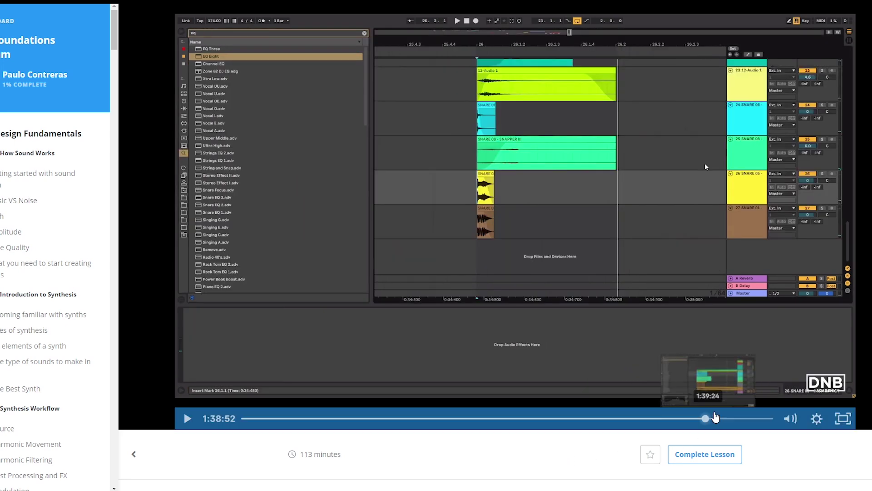
pyautogui.click(612, 417)
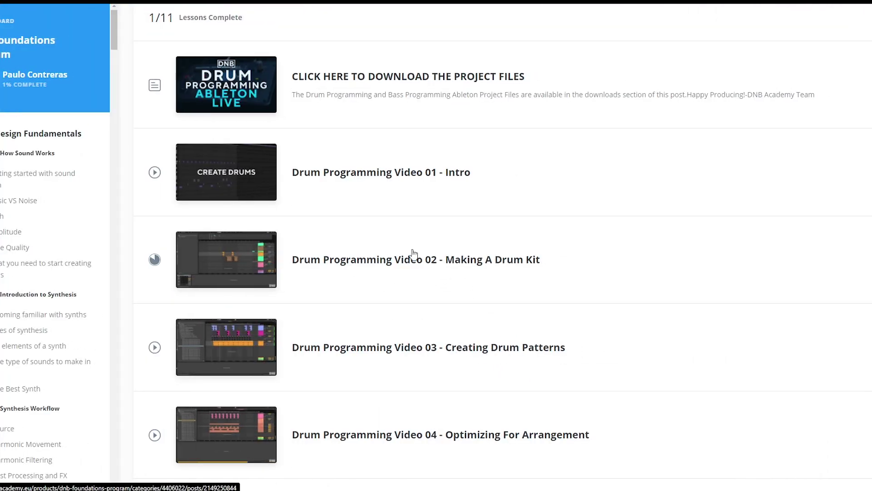
pyautogui.scroll(-2, 352, 318)
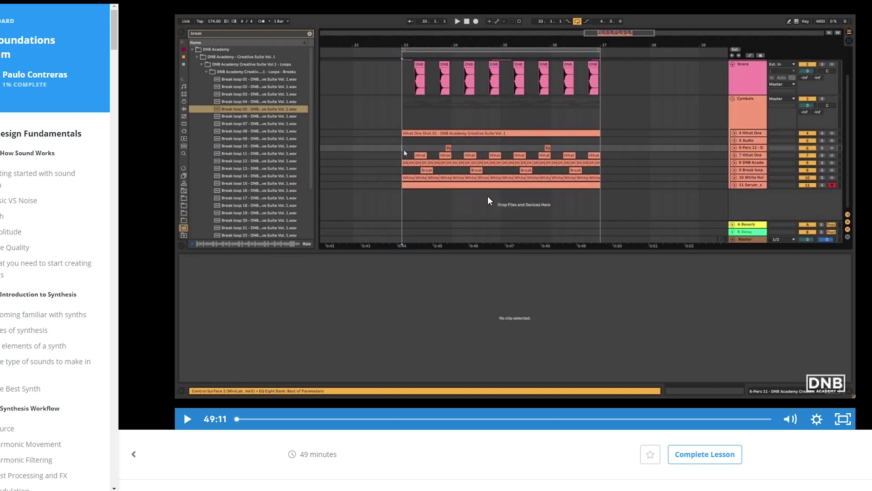
# Preview the 49-minute lesson around 23:21 and 35:51, pause, then step through 3:00, 5:00 and 8:24.
pyautogui.click(487, 419)
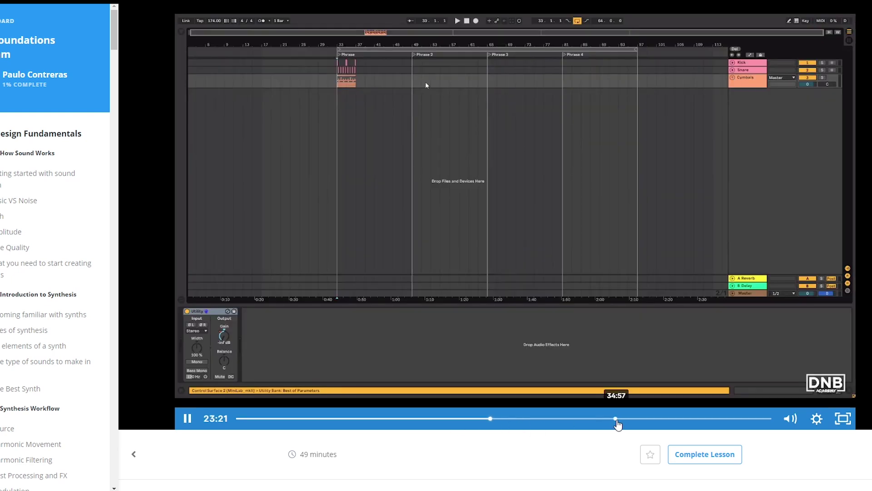
pyautogui.click(618, 420)
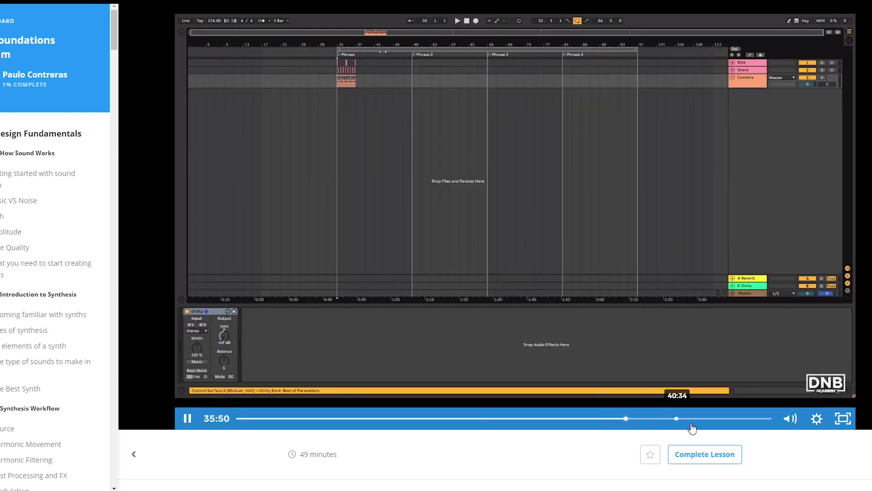
pyautogui.press('space')
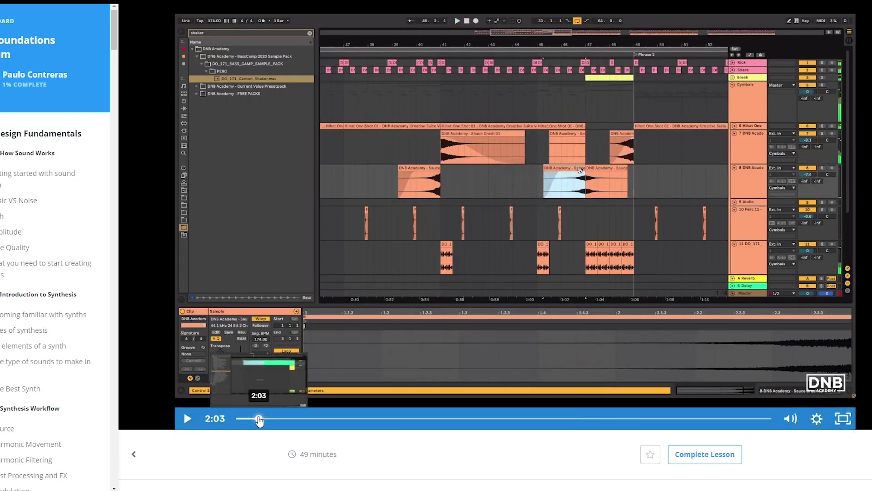
pyautogui.moveTo(266, 420); pyautogui.dragTo(271, 420)
pyautogui.click(295, 421)
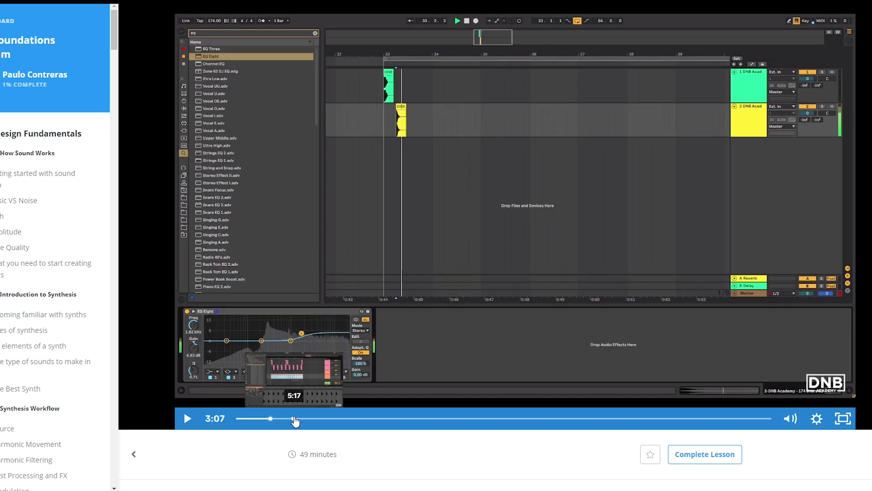
pyautogui.click(328, 420)
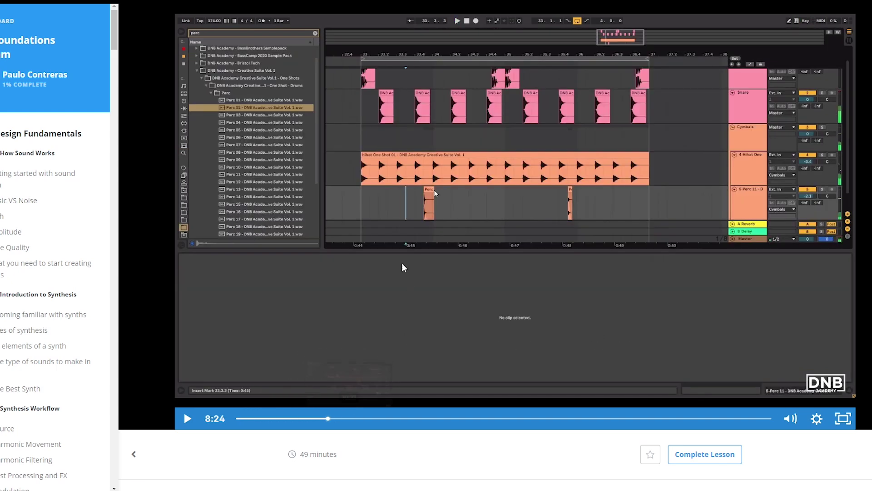
# Skim ahead through 17:36, 23:02, 32:07 and 46:45 until the lesson shows completed.
pyautogui.click(428, 421)
pyautogui.click(489, 421)
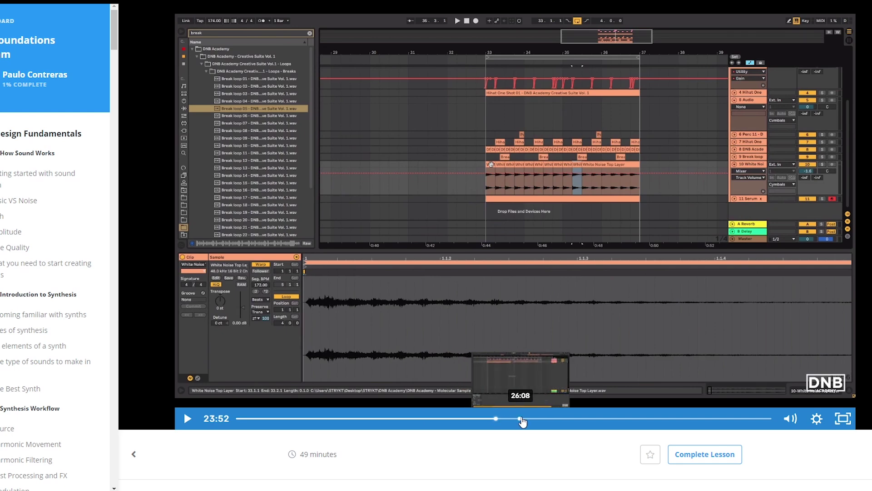
pyautogui.click(586, 421)
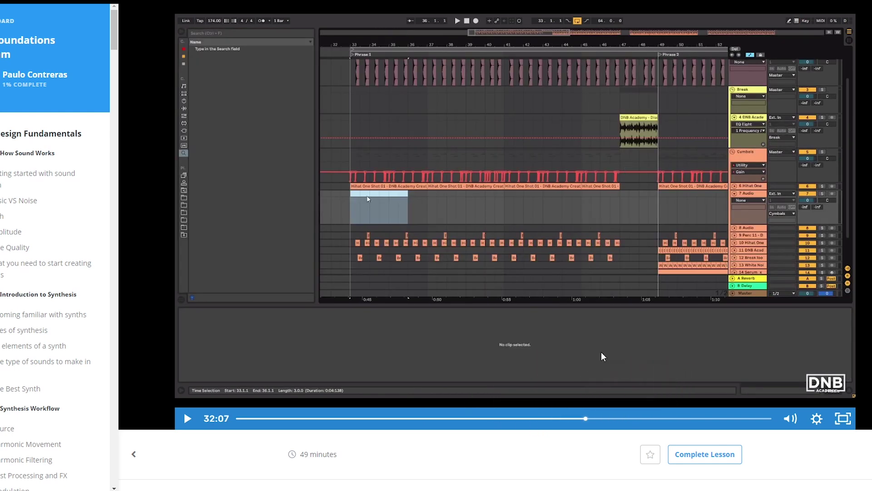
pyautogui.moveTo(666, 419); pyautogui.dragTo(767, 419)
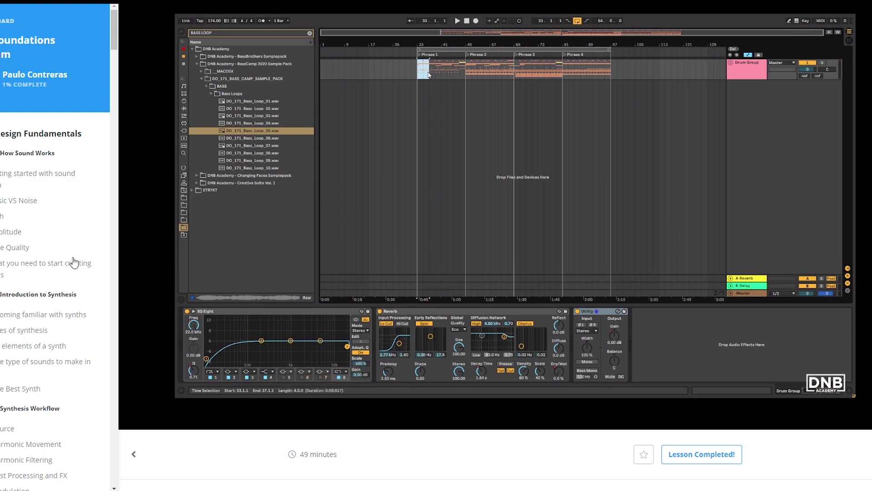
pyautogui.scroll(-5, 49, 328)
pyautogui.scroll(-5, 48, 328)
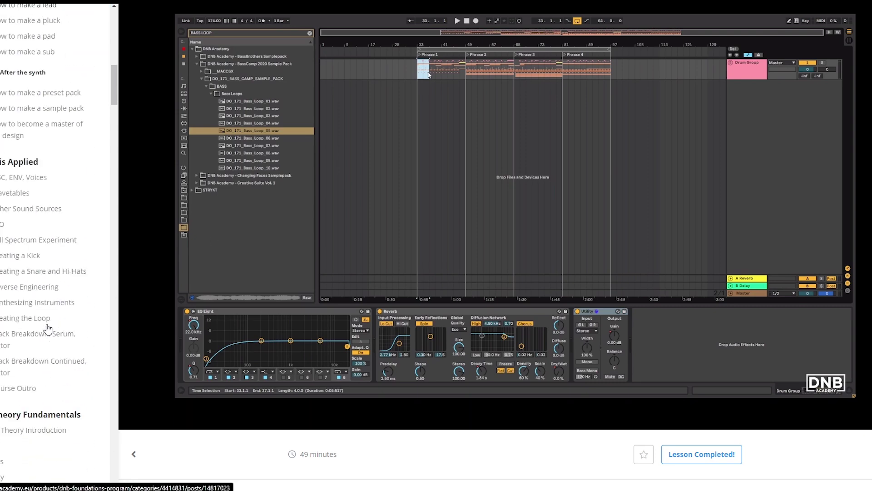
pyautogui.scroll(10, 137, 29)
pyautogui.moveTo(137, 29)
pyautogui.mouseDown()
pyautogui.moveTo(163, 69)
pyautogui.moveTo(163, 166)
pyautogui.moveTo(166, 26)
pyautogui.mouseUp()
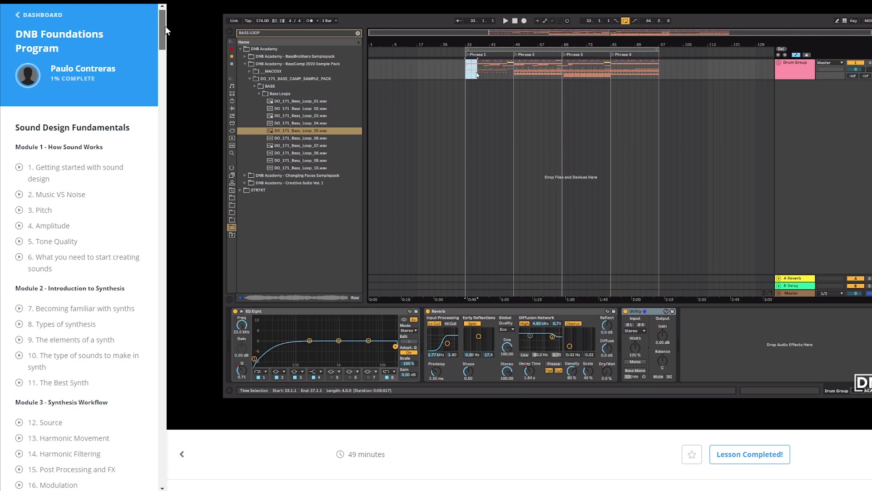
pyautogui.moveTo(164, 25)
pyautogui.mouseDown()
pyautogui.moveTo(167, 141)
pyautogui.moveTo(166, 123)
pyautogui.mouseUp()
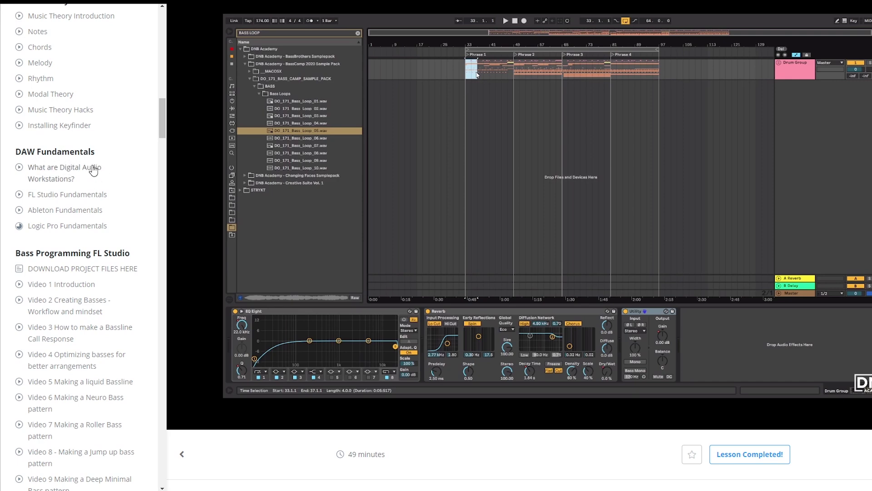
pyautogui.scroll(-2, 160, 118)
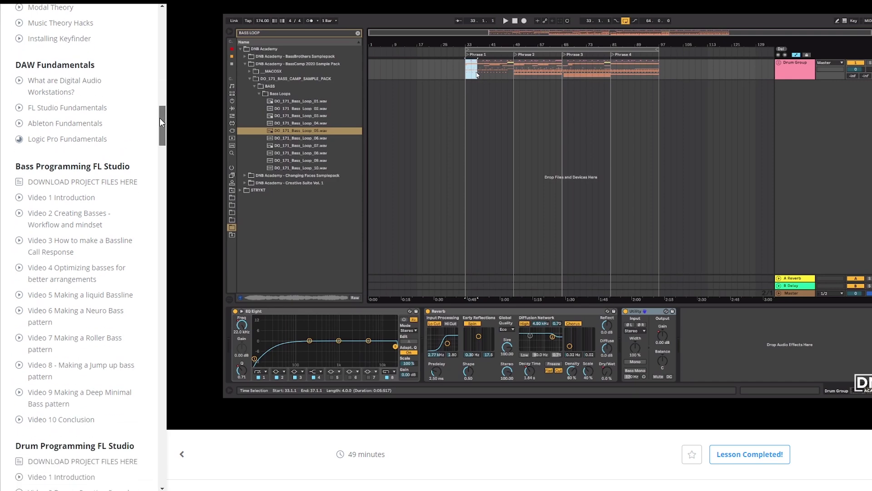
pyautogui.moveTo(160, 118); pyautogui.dragTo(159, 232)
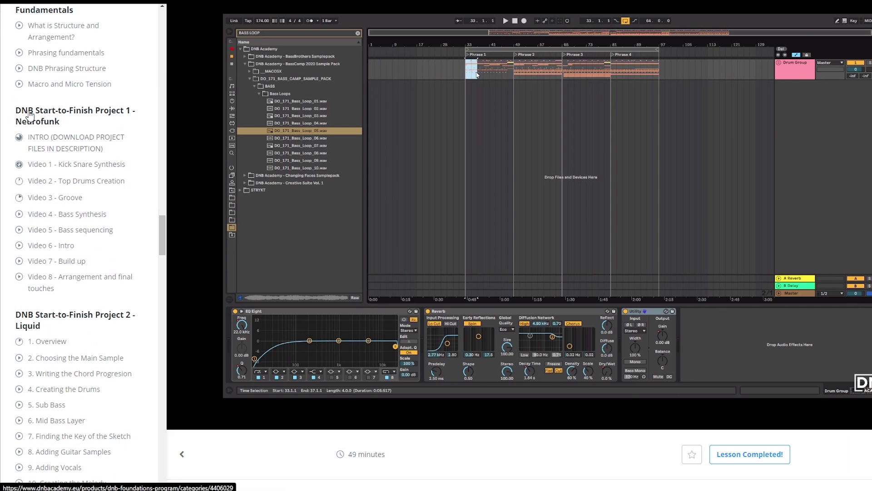
# Open 'Video 8 - Arrangement and final touches' from the Neurofunk project course.
pyautogui.click(80, 284)
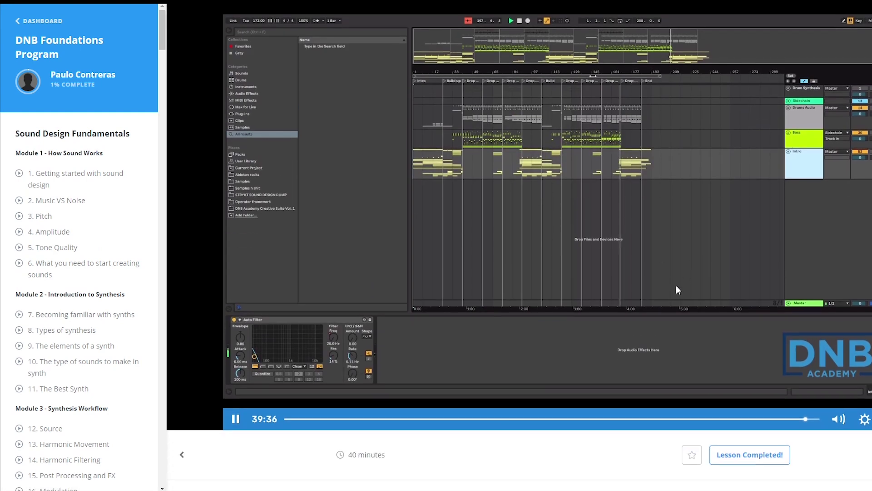
# Rewind the arrangement lesson to 38:51, rewatch briefly and pause at 38:56.
pyautogui.click(692, 314)
pyautogui.click(795, 418)
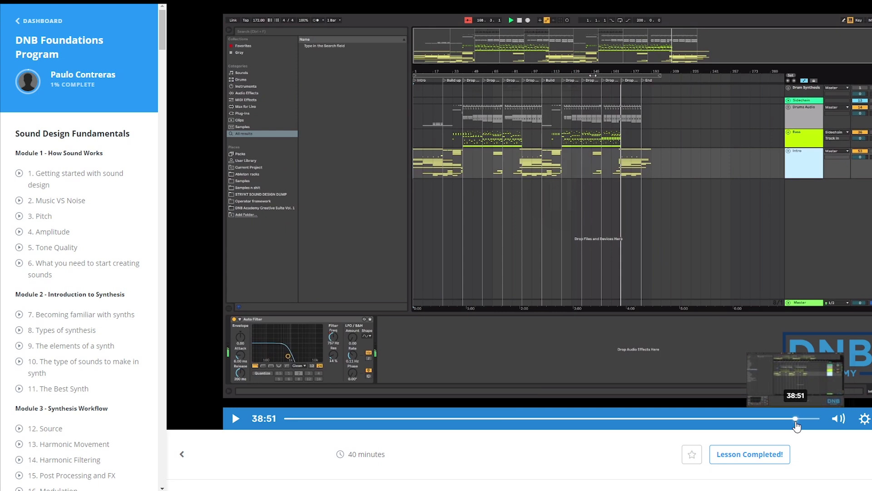
pyautogui.click(770, 325)
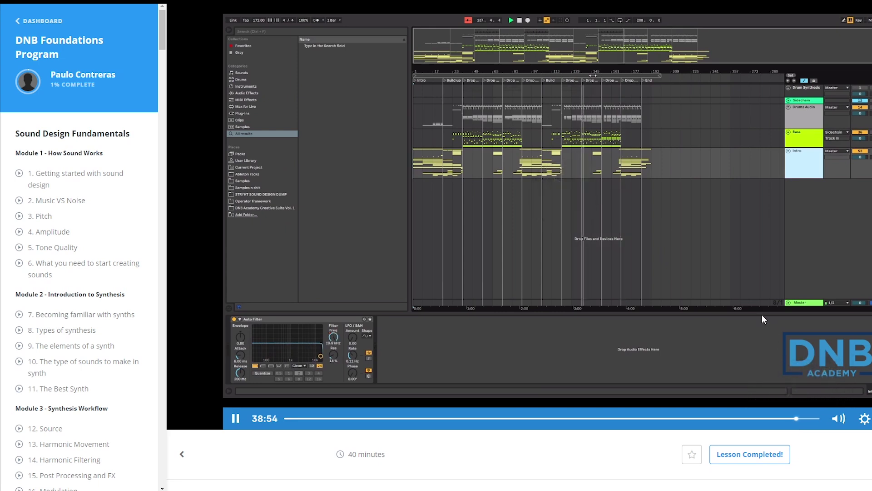
pyautogui.click(236, 419)
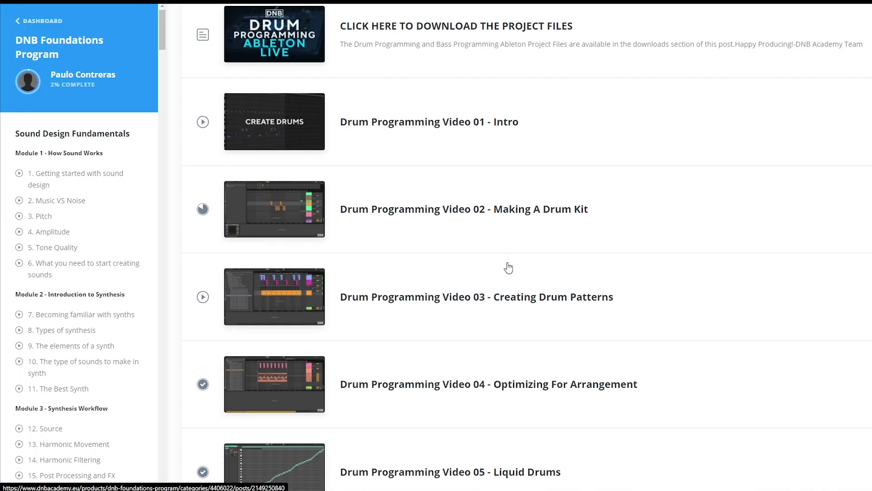
pyautogui.scroll(-3, 497, 277)
pyautogui.scroll(-1, 450, 402)
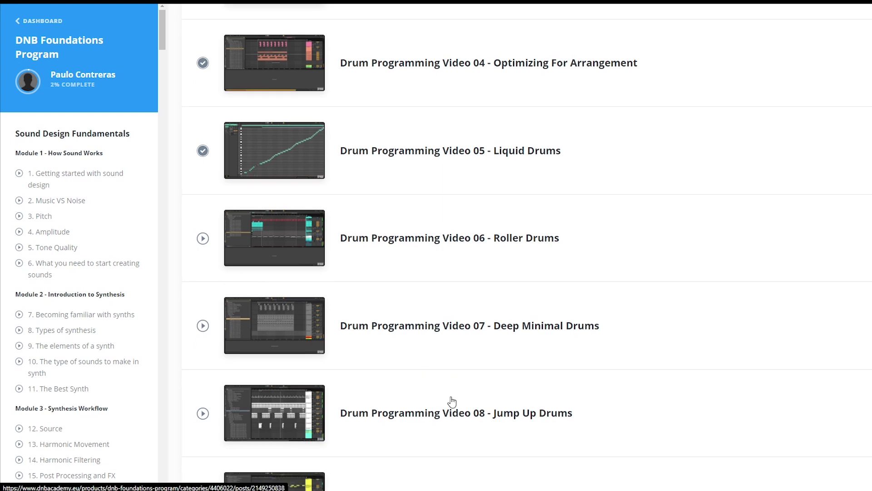
pyautogui.scroll(-1, 497, 252)
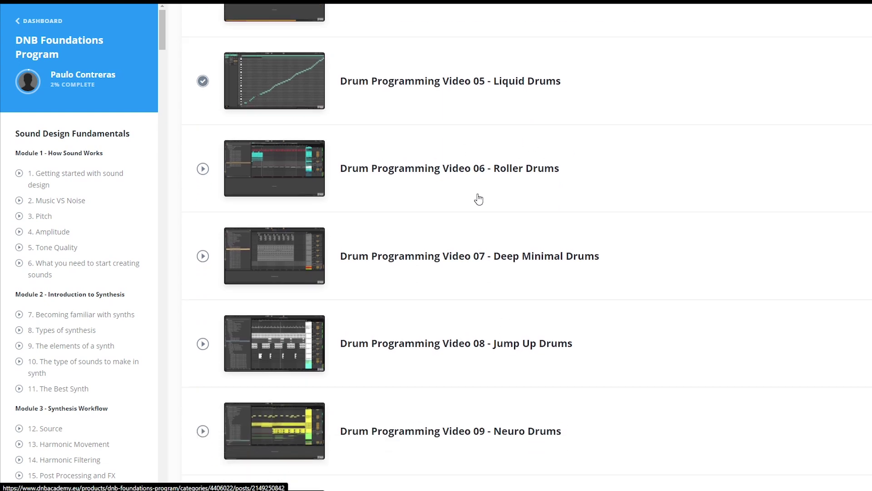
pyautogui.scroll(-1, 477, 198)
pyautogui.scroll(-1, 503, 192)
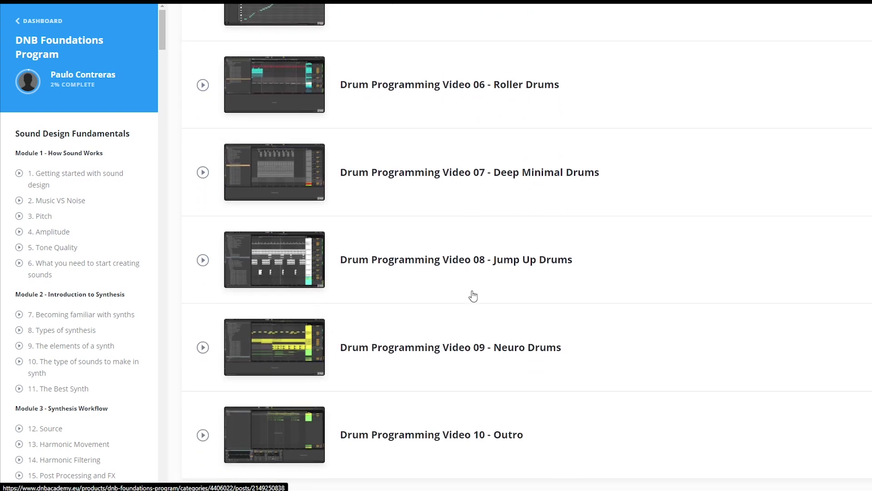
pyautogui.scroll(1, 504, 307)
pyautogui.scroll(3, 462, 306)
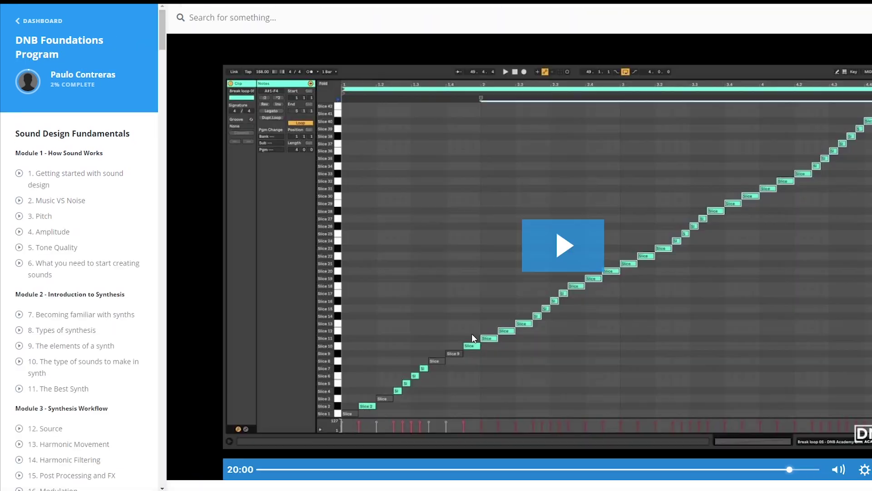
pyautogui.scroll(-1, 472, 333)
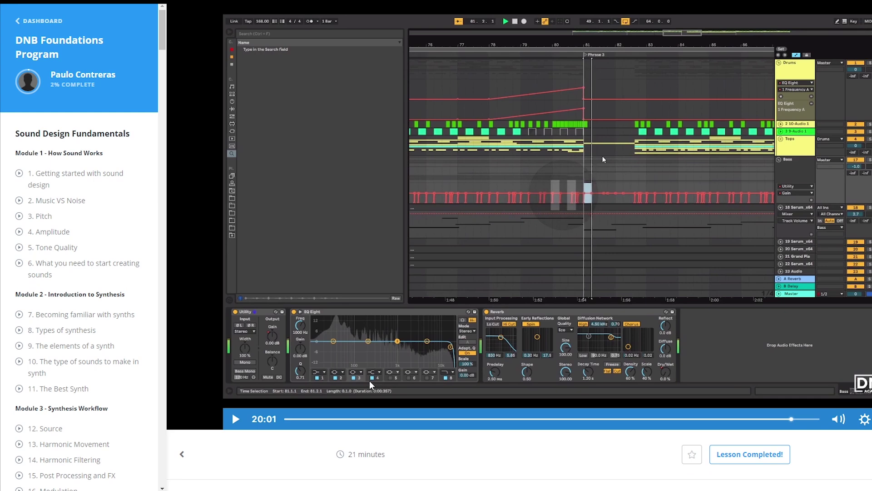
# Play and pause the Liquid Drums lesson video, then jump back to its start.
pyautogui.click(235, 419)
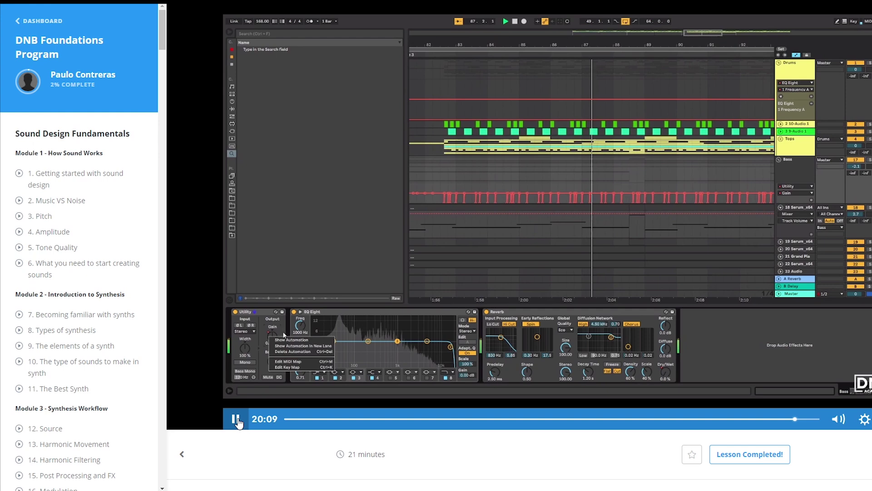
pyautogui.click(237, 420)
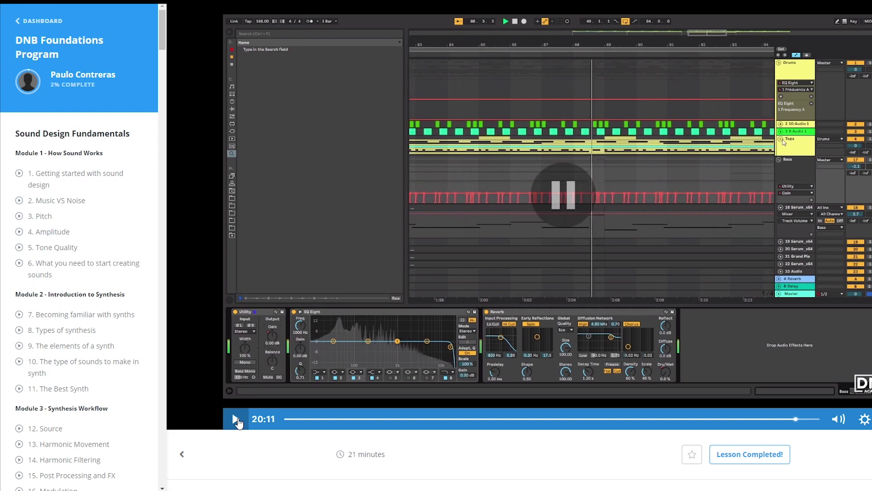
pyautogui.click(237, 421)
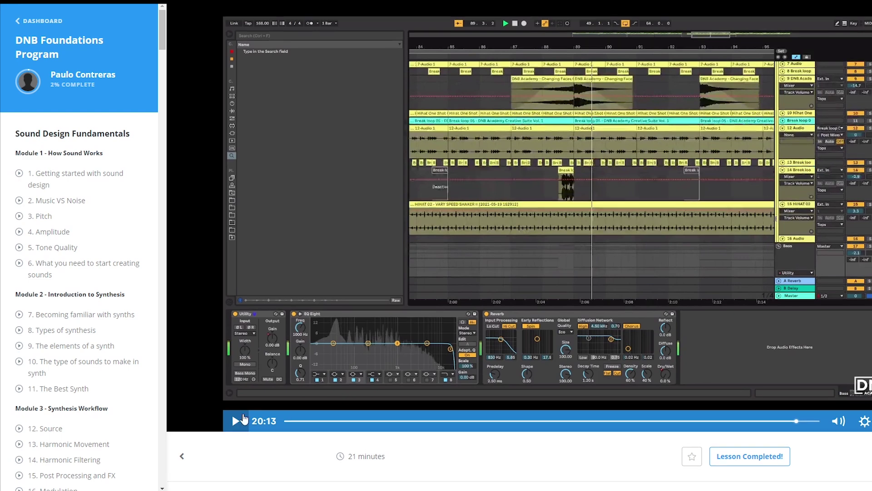
pyautogui.scroll(2, 232, 421)
pyautogui.click(292, 469)
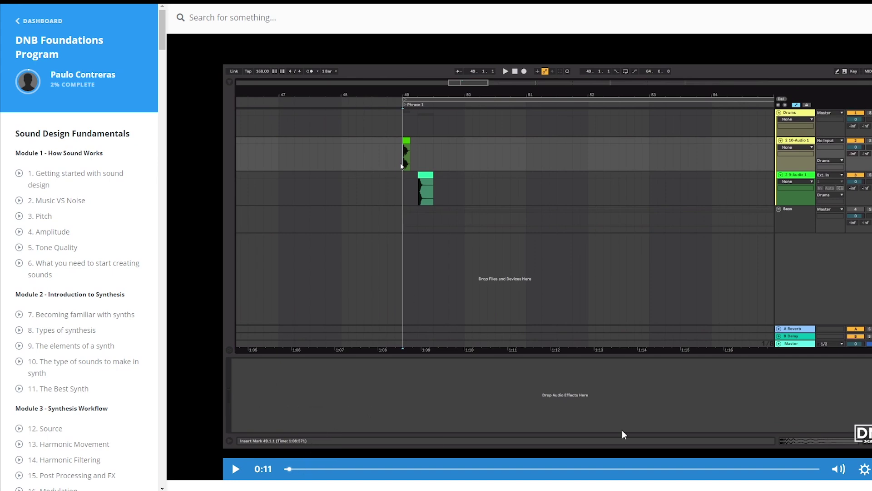
# Skim the Liquid Drums video at 20:30, back to the slices section around 3:32, then ahead to 4:00.
pyautogui.click(803, 469)
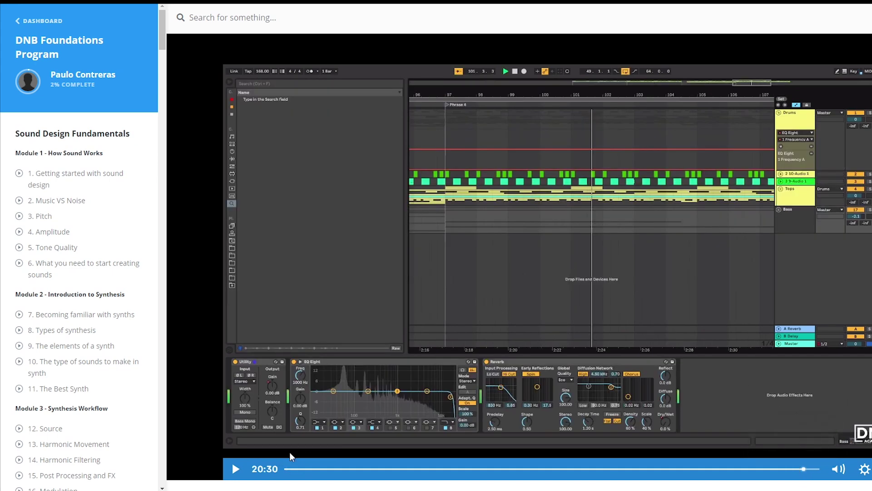
pyautogui.click(289, 469)
pyautogui.click(374, 469)
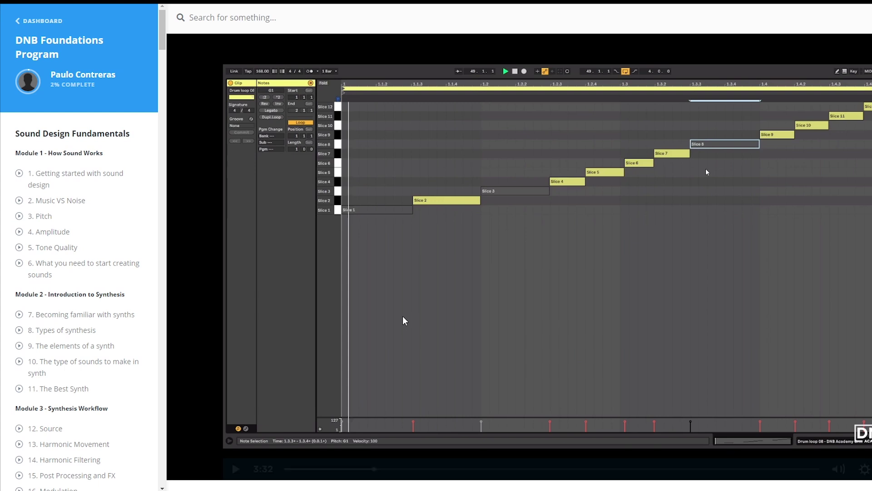
pyautogui.click(342, 367)
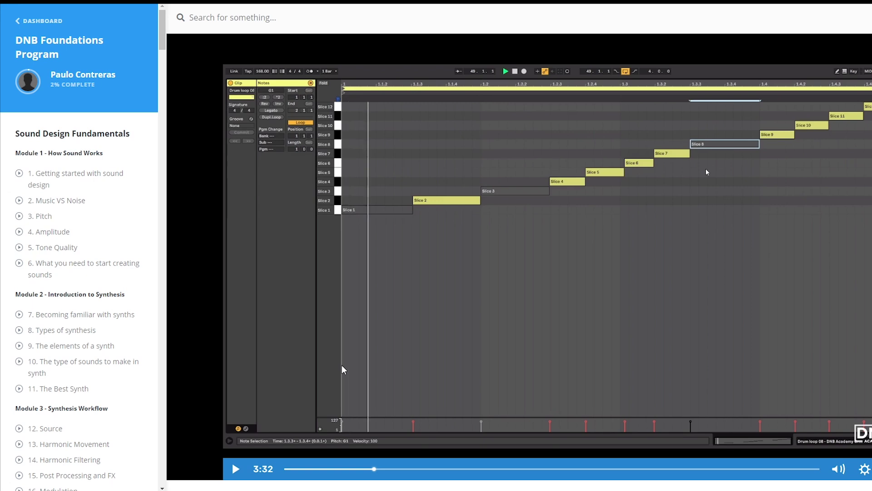
pyautogui.click(382, 368)
pyautogui.click(387, 469)
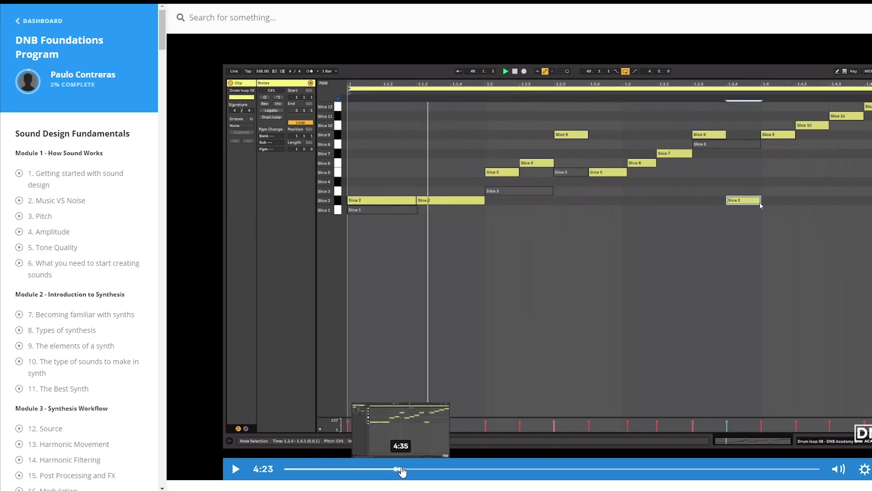
# Continue skimming through 5:11, 7:33 and 10:50, playing and pausing in between.
pyautogui.click(407, 469)
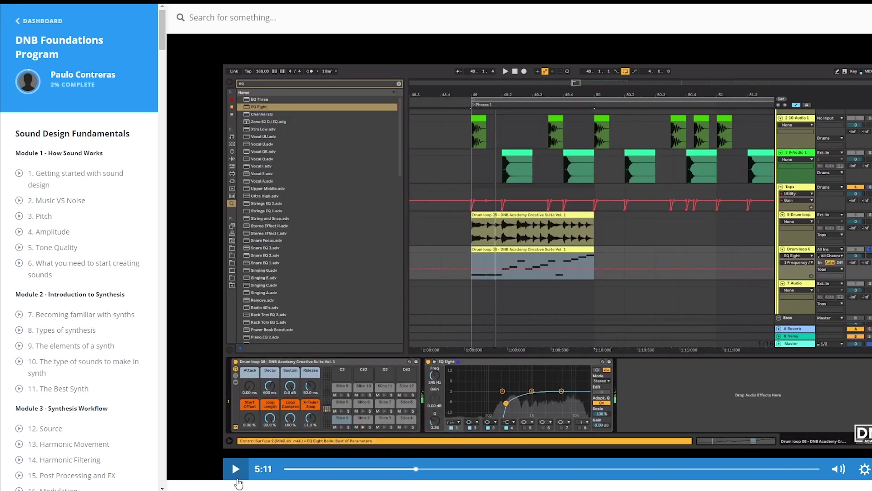
pyautogui.click(239, 473)
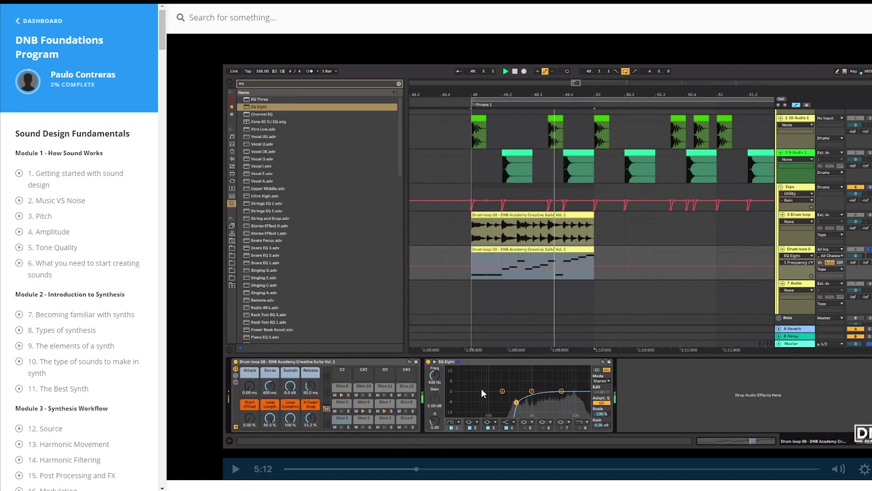
pyautogui.click(235, 468)
pyautogui.click(435, 469)
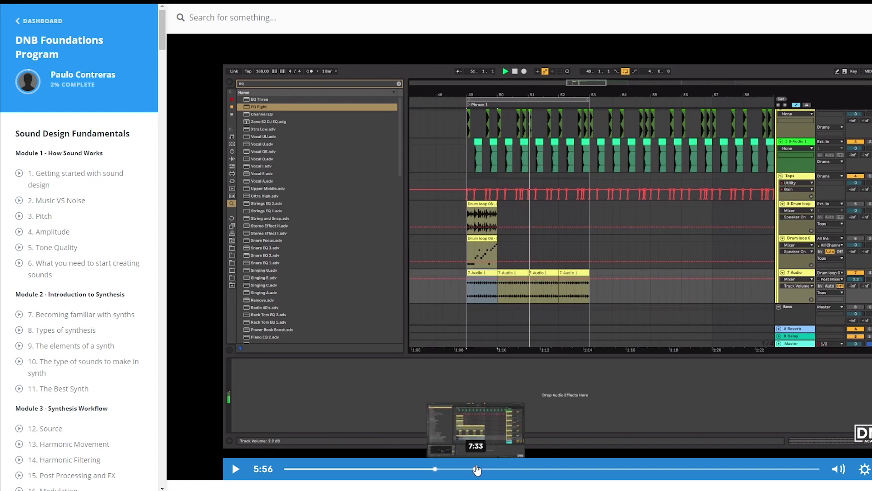
pyautogui.click(476, 469)
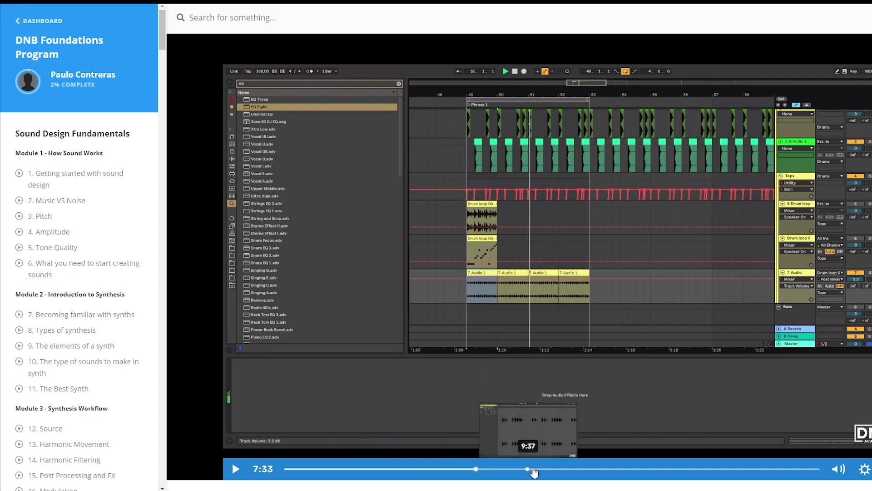
pyautogui.click(560, 469)
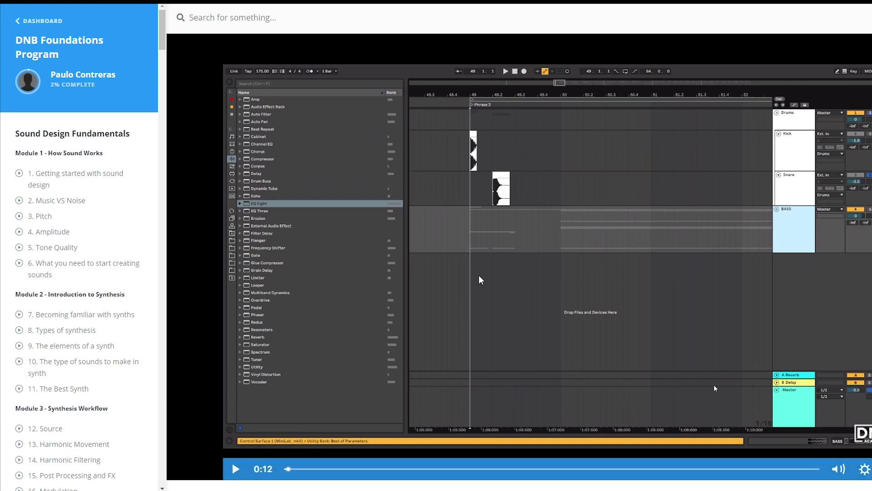
# Skim the lesson at 5:06, 7:13, 10:46 and near its end, leaving it paused at 28:38.
pyautogui.click(376, 469)
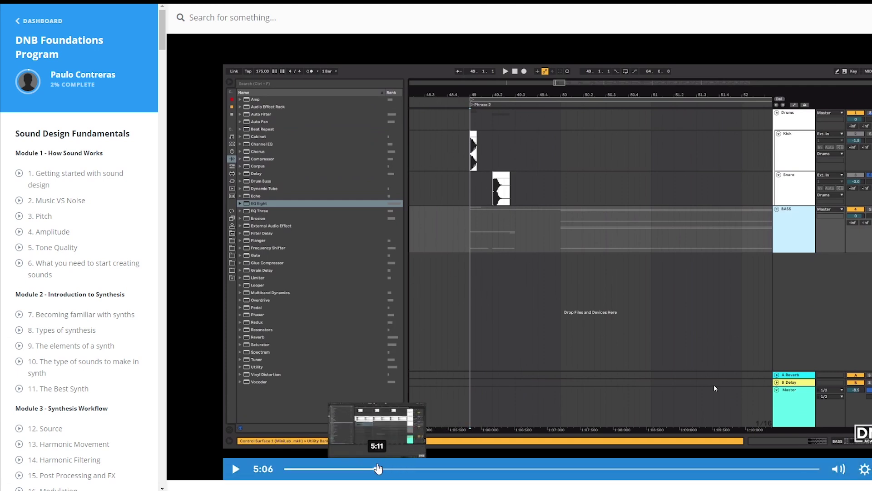
pyautogui.click(377, 471)
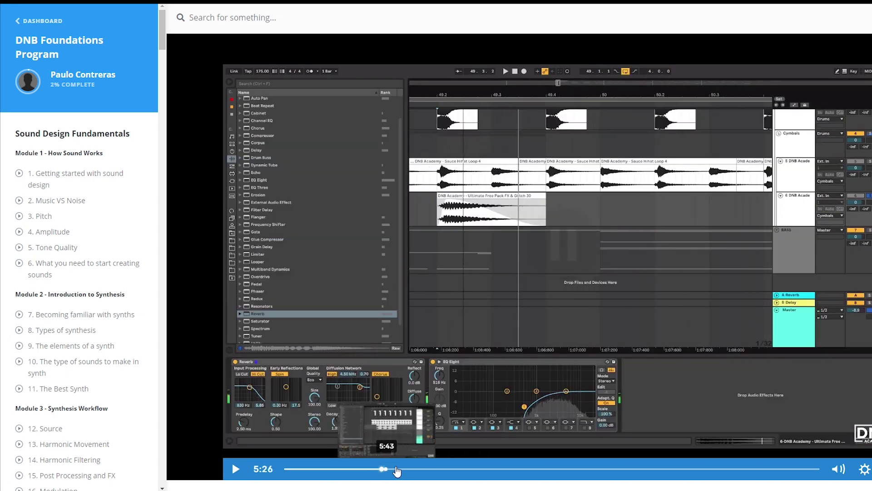
pyautogui.click(413, 469)
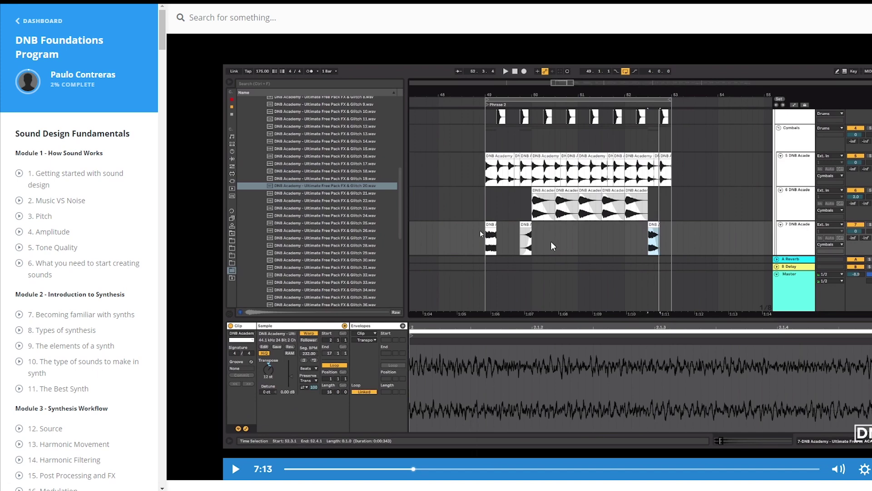
pyautogui.click(477, 469)
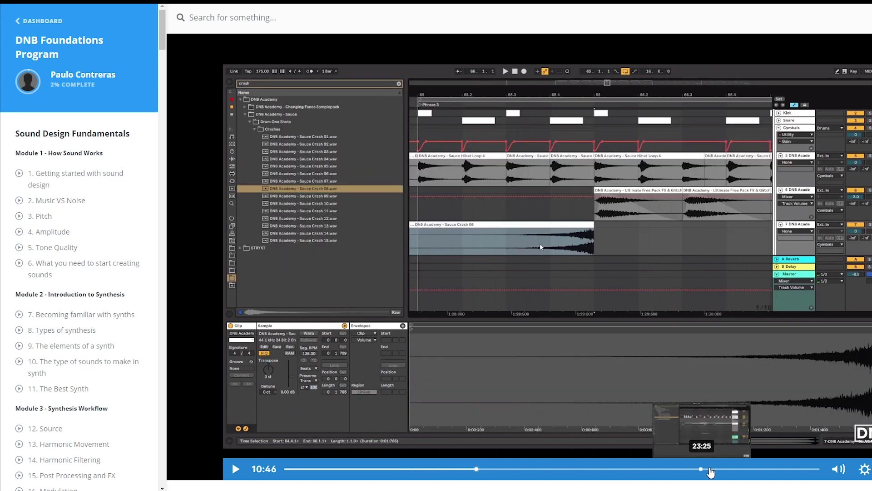
pyautogui.click(791, 469)
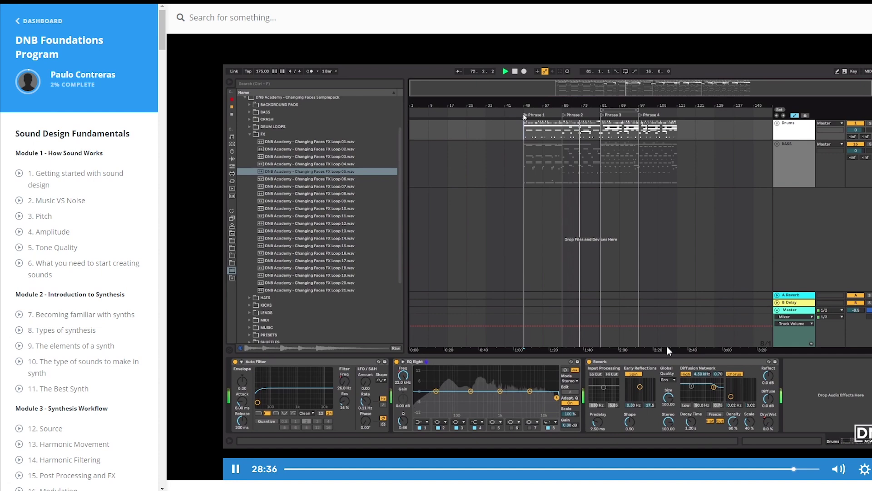
pyautogui.click(601, 217)
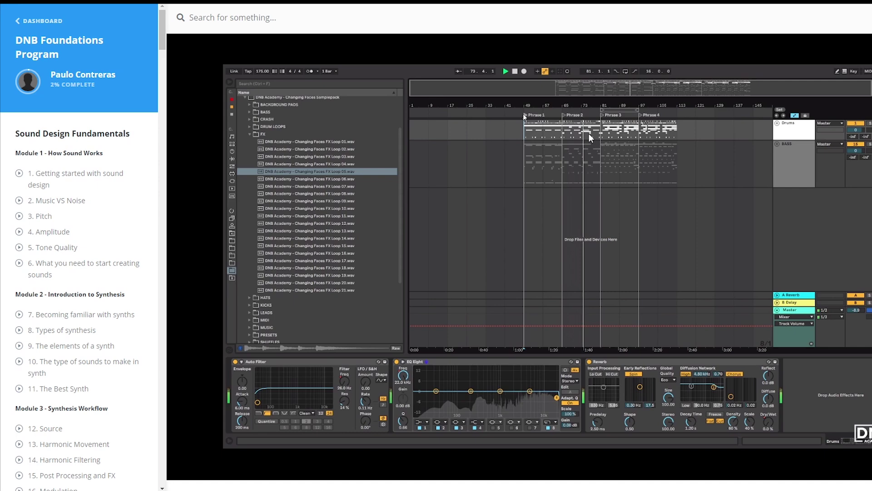
pyautogui.scroll(-1, 589, 133)
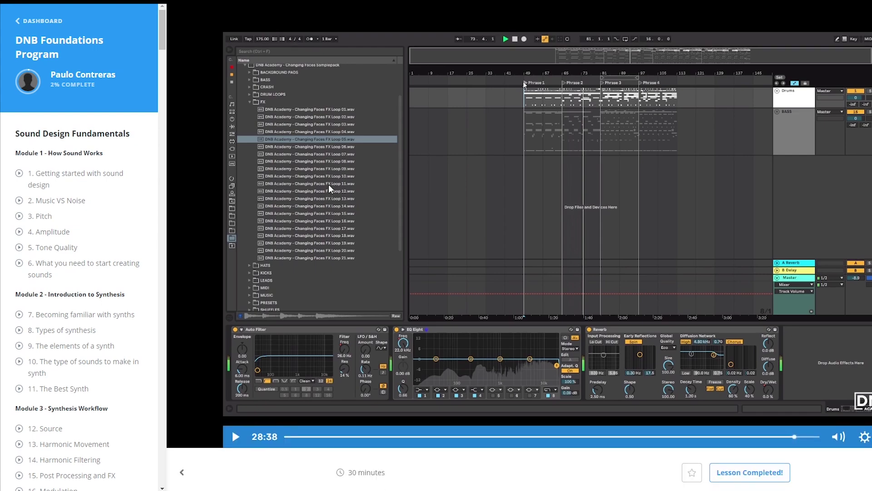
pyautogui.scroll(-5, 135, 268)
pyautogui.scroll(-5, 134, 267)
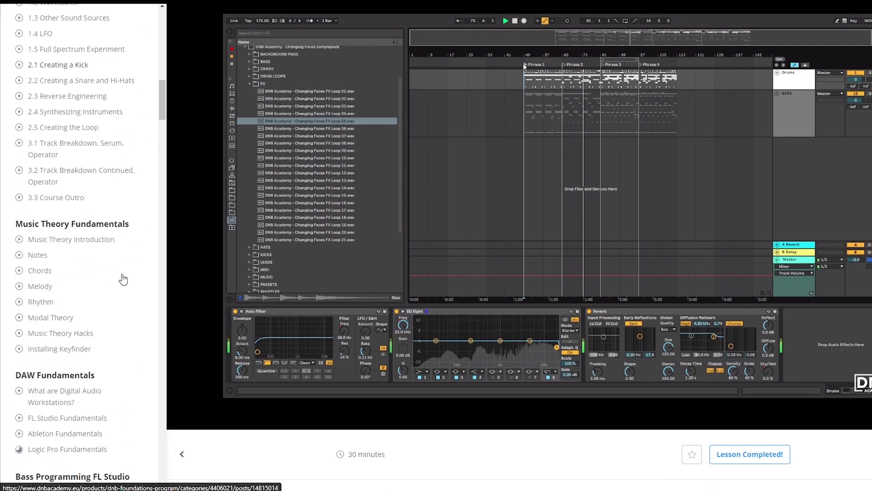
pyautogui.scroll(-6, 121, 278)
pyautogui.scroll(-5, 130, 296)
pyautogui.scroll(2, 129, 296)
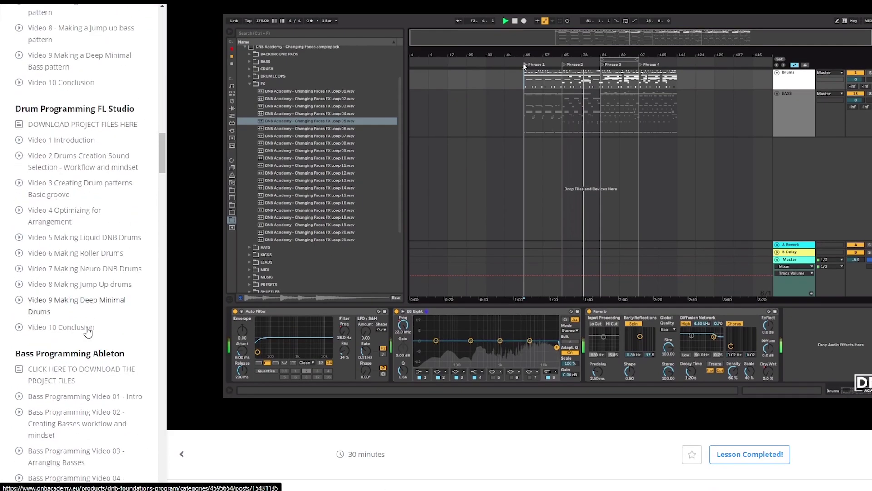
pyautogui.scroll(-5, 102, 355)
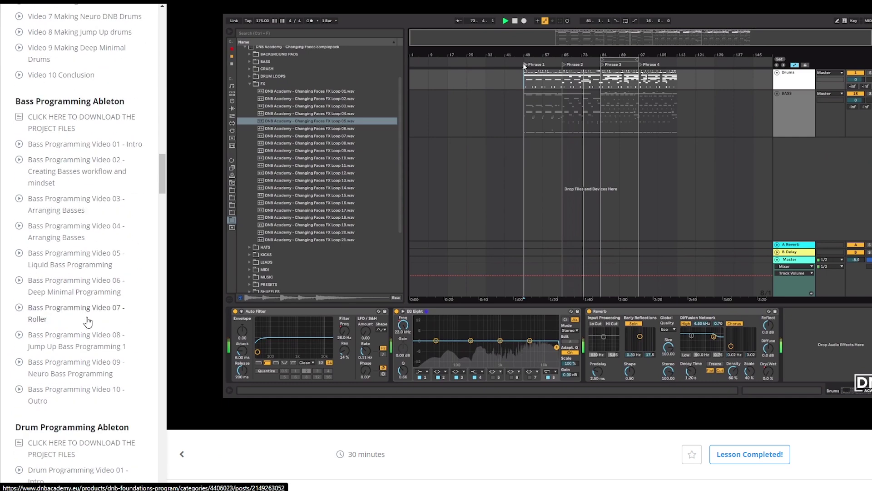
pyautogui.scroll(-4, 86, 307)
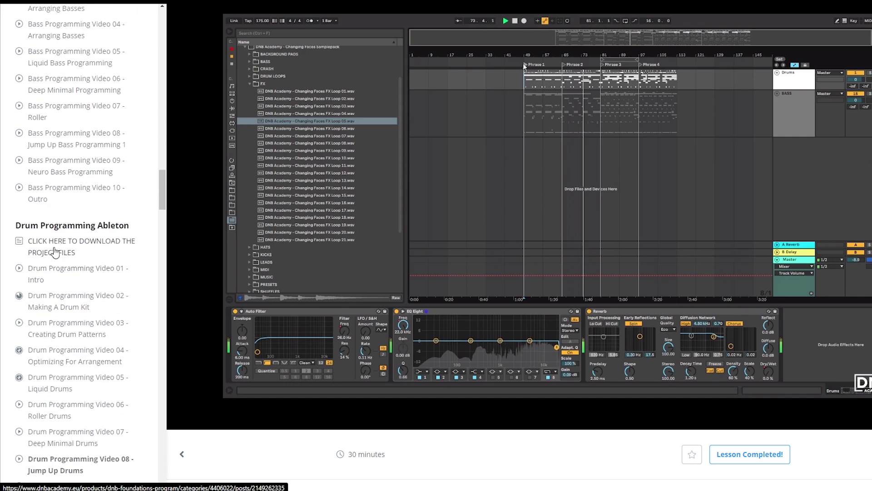
# Open the 'CLICK HERE TO DOWNLOAD THE PROJECT FILES' post under Drum Programming Ableton.
pyautogui.click(54, 251)
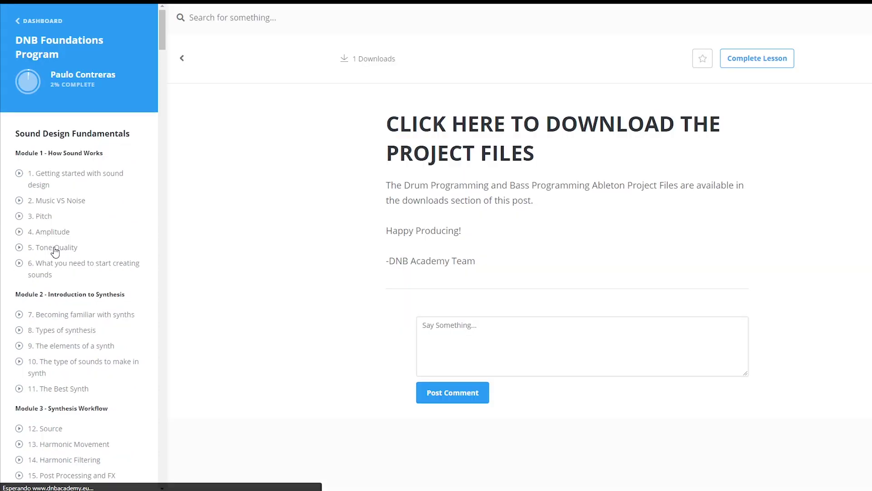
# List the lesson's downloadable drum and bass programming resources archive.
pyautogui.click(362, 65)
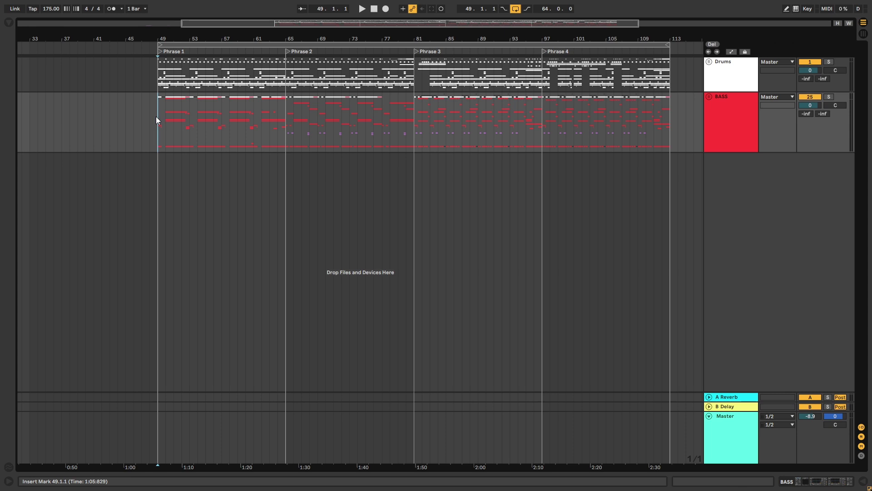
# Unfold the BASS group, solo Main Bass and play it around bar 65.
pyautogui.click(709, 97)
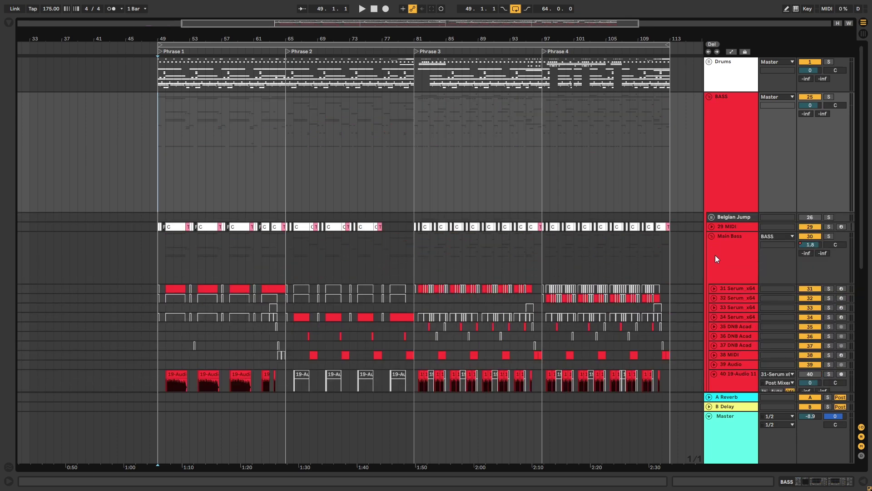
pyautogui.scroll(-3, 715, 255)
pyautogui.click(290, 140)
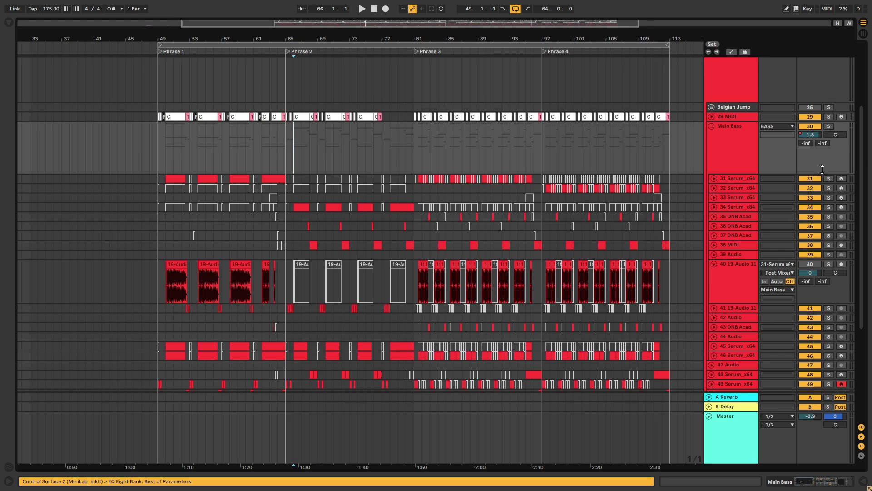
pyautogui.press('space')
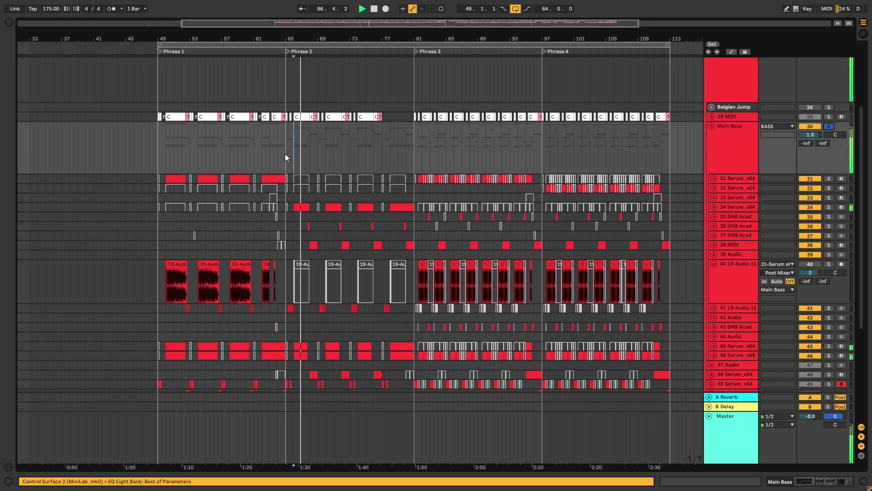
pyautogui.click(829, 127)
pyautogui.click(829, 126)
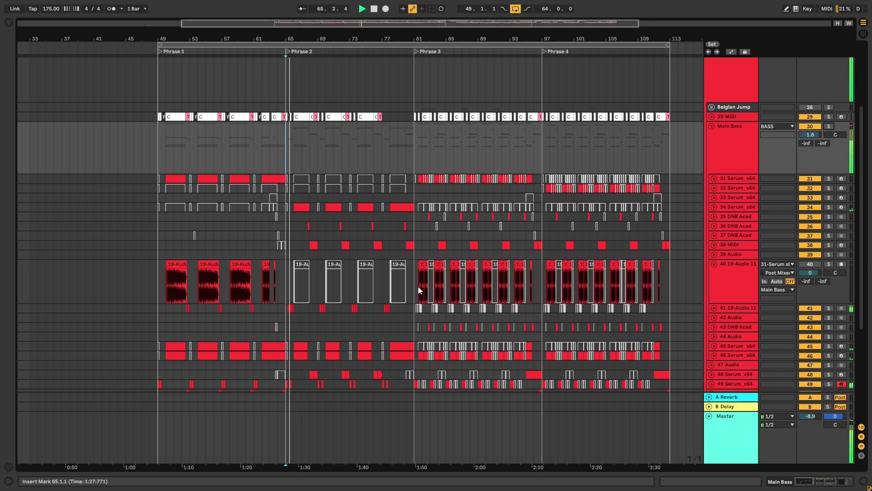
pyautogui.scroll(-3, 371, 281)
pyautogui.scroll(-3, 372, 280)
pyautogui.click(288, 264)
pyautogui.scroll(5, 289, 264)
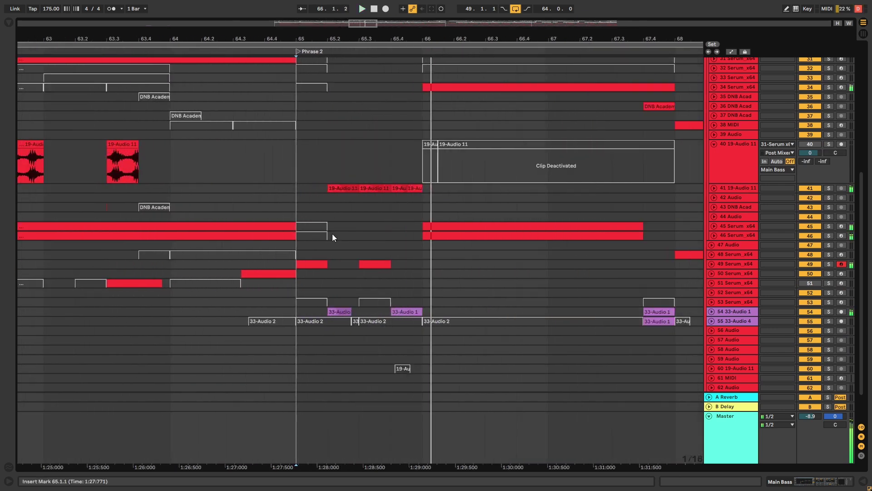
# Unfold track 49 Serum_x64 and bring its Serum synth window up over the arrangement.
pyautogui.click(714, 264)
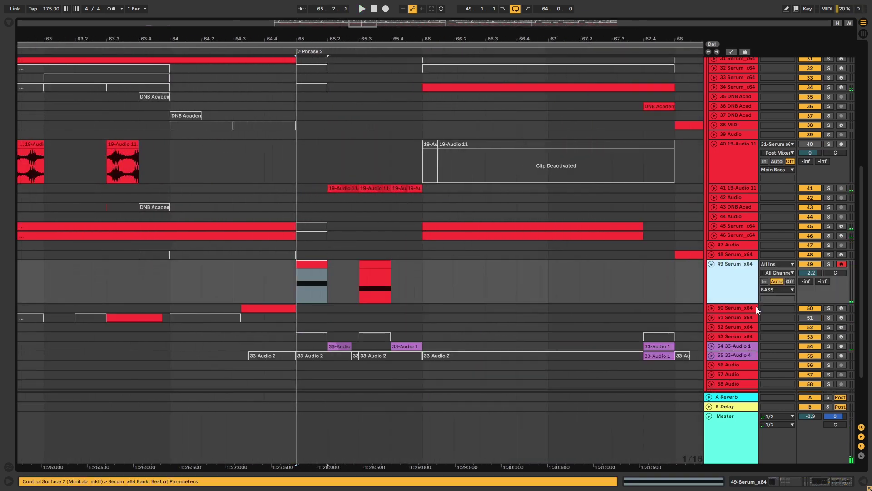
pyautogui.click(822, 482)
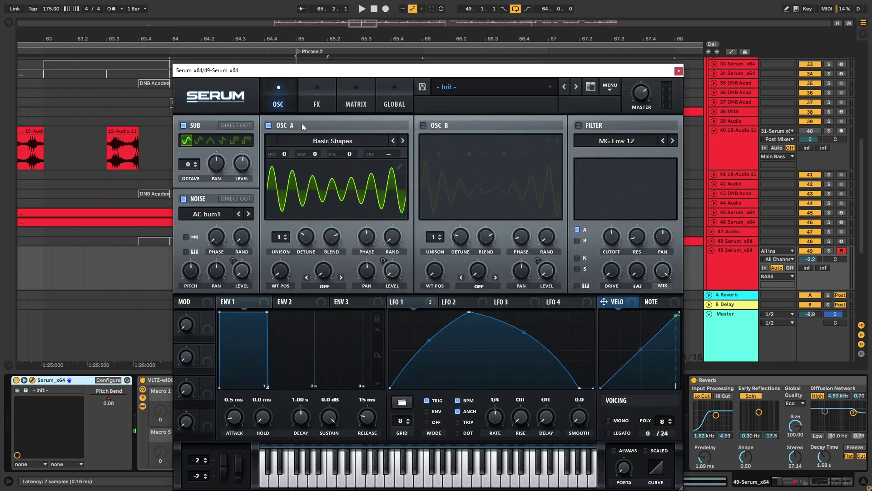
pyautogui.moveTo(329, 81); pyautogui.dragTo(290, 35)
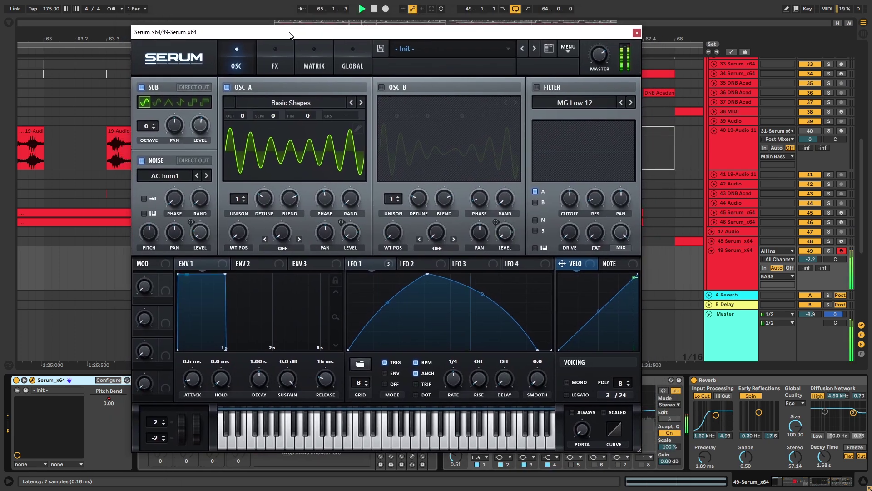
# Inspect oscillator A's wavetable editor, set a harmonic bin, then close Serum.
pyautogui.click(358, 130)
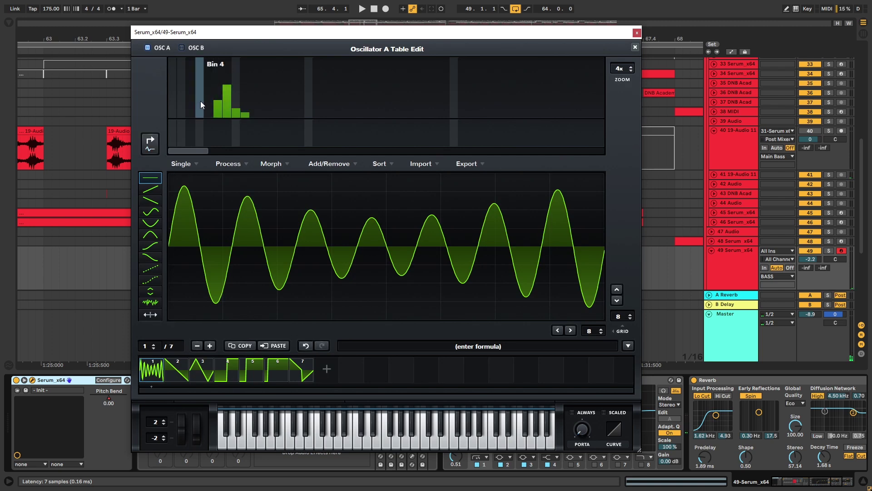
pyautogui.click(222, 102)
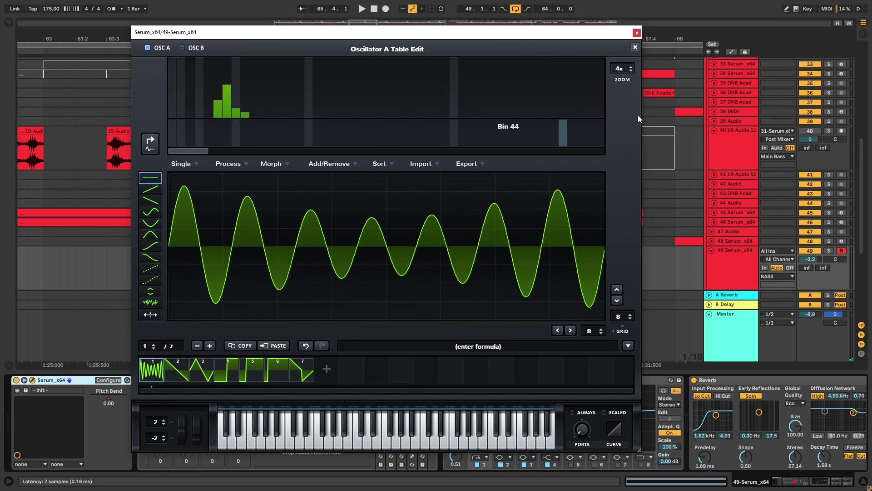
pyautogui.click(634, 47)
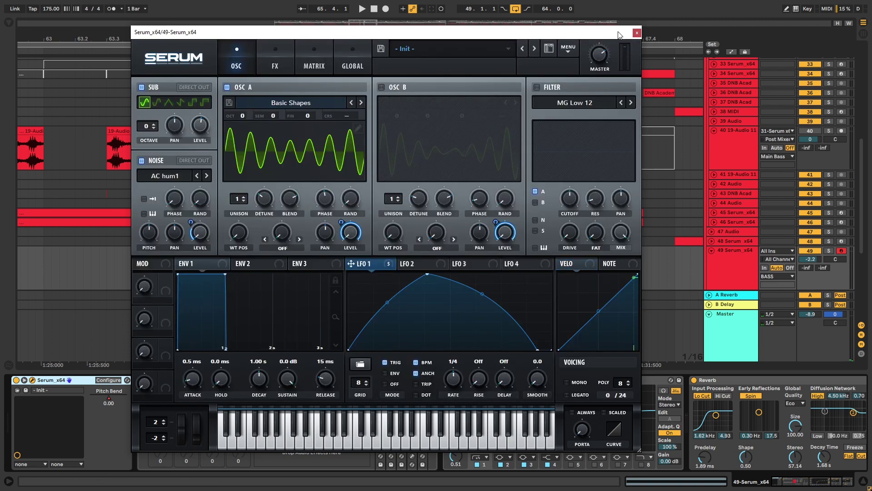
pyautogui.click(636, 34)
pyautogui.scroll(5, 767, 225)
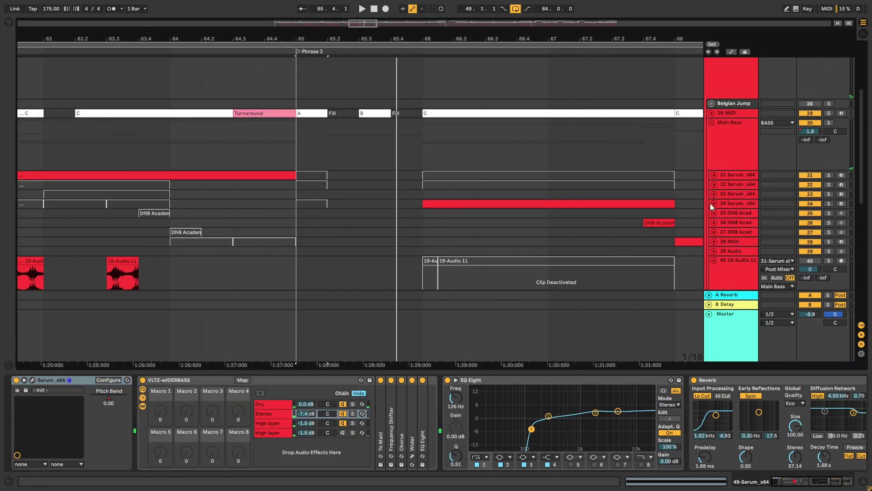
pyautogui.scroll(-3, 509, 85)
pyautogui.scroll(-2, 508, 86)
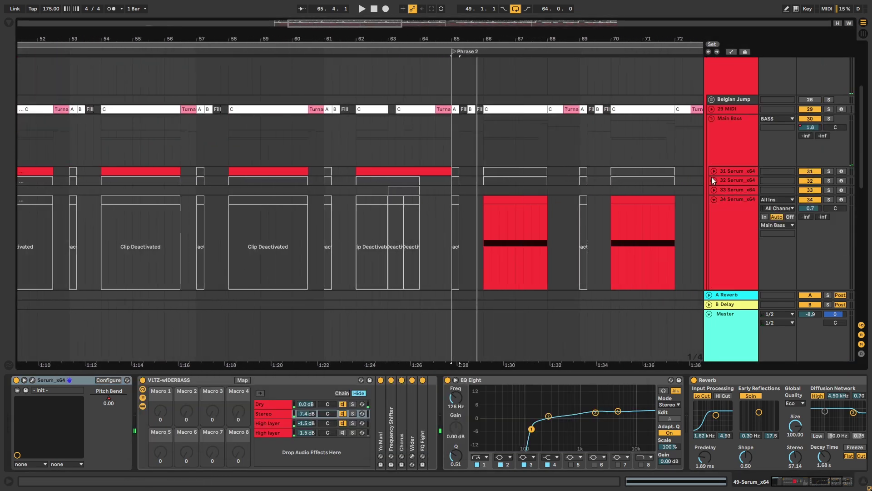
# Fold and switch off the BASS group, then play the drums alone from bar 49.
pyautogui.click(714, 118)
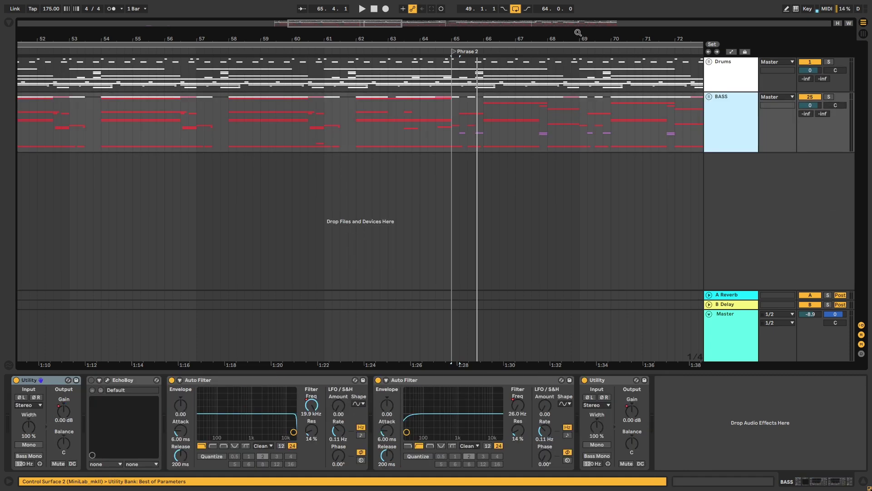
pyautogui.press('-')
pyautogui.click(810, 99)
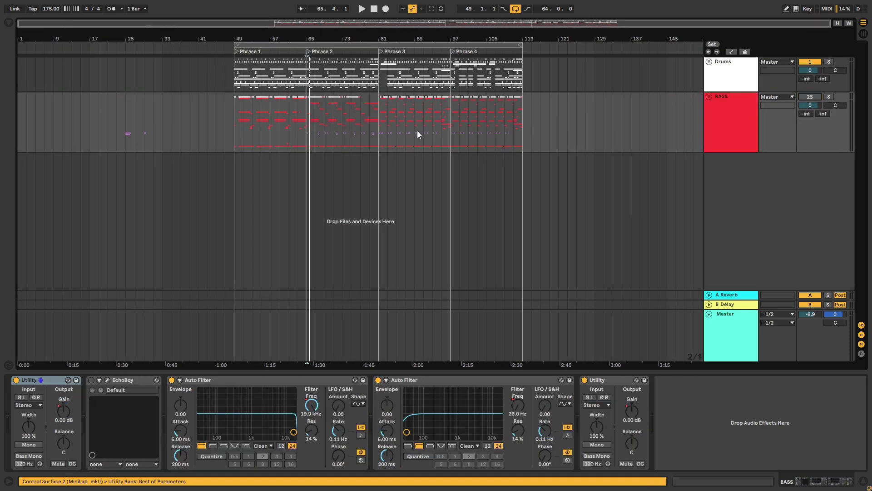
pyautogui.click(235, 137)
pyautogui.press('space')
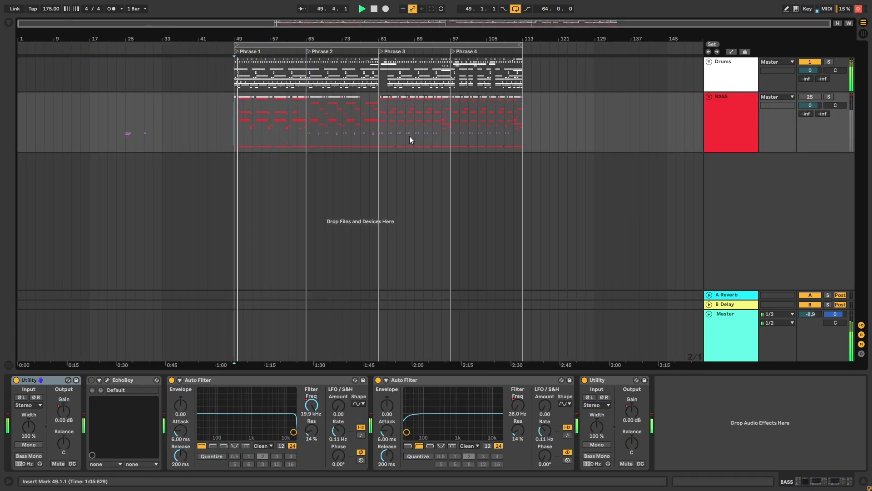
# Jump through bars 79 and 95, stop playback and switch the BASS group back on.
pyautogui.click(372, 122)
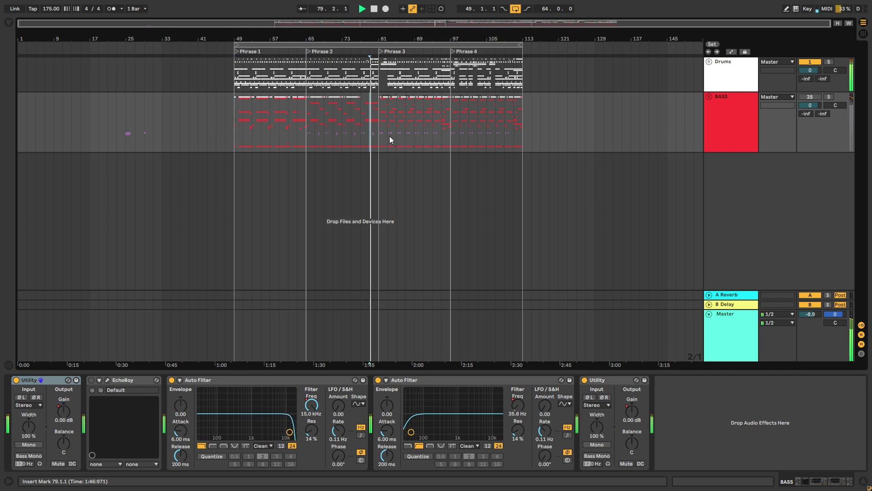
pyautogui.keyDown('ctrl'); pyautogui.scroll(1, 362, 90); pyautogui.keyUp('ctrl')
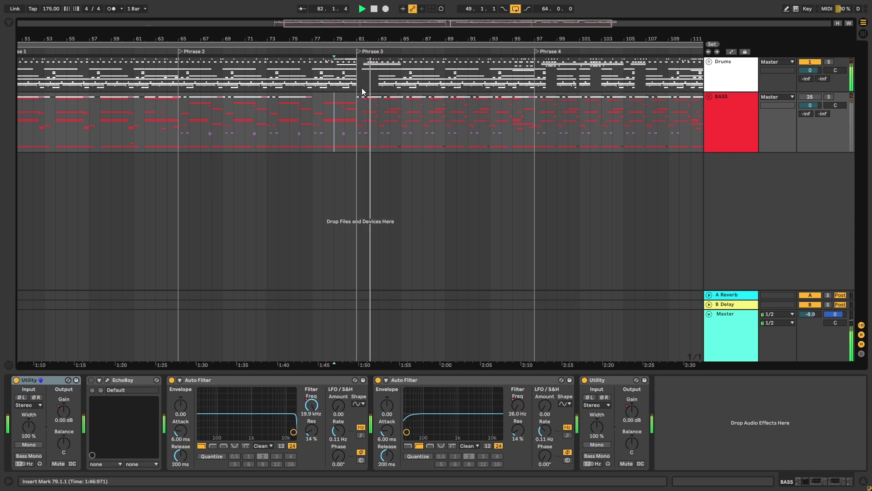
pyautogui.press('space')
pyautogui.click(513, 74)
pyautogui.click(814, 95)
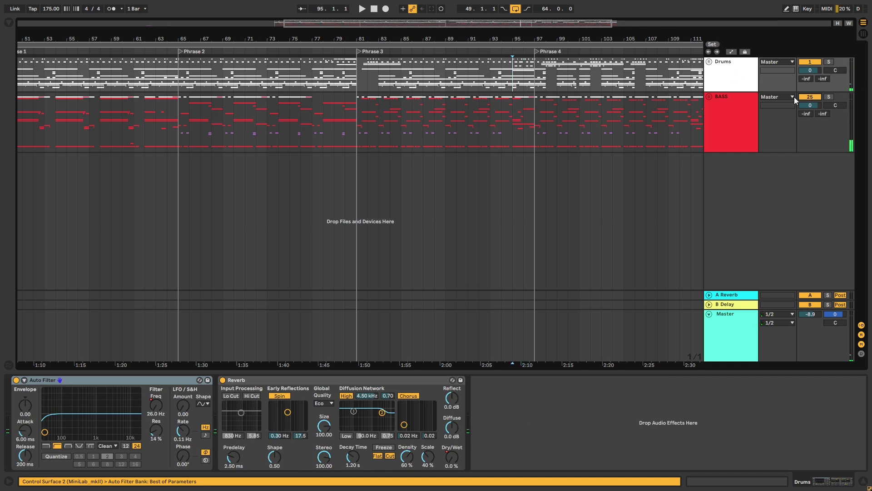
# Play from bar 97 and zoom in on Phrases 3 and 4.
pyautogui.click(534, 84)
pyautogui.press('space')
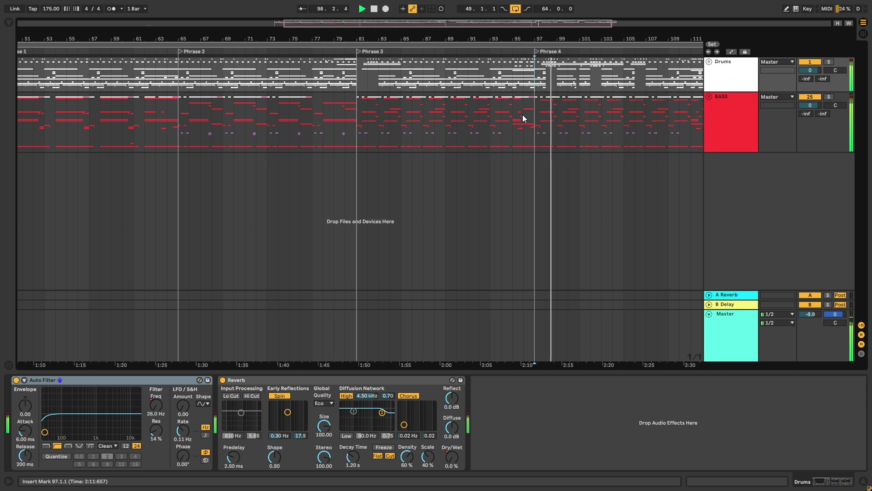
pyautogui.press('+')
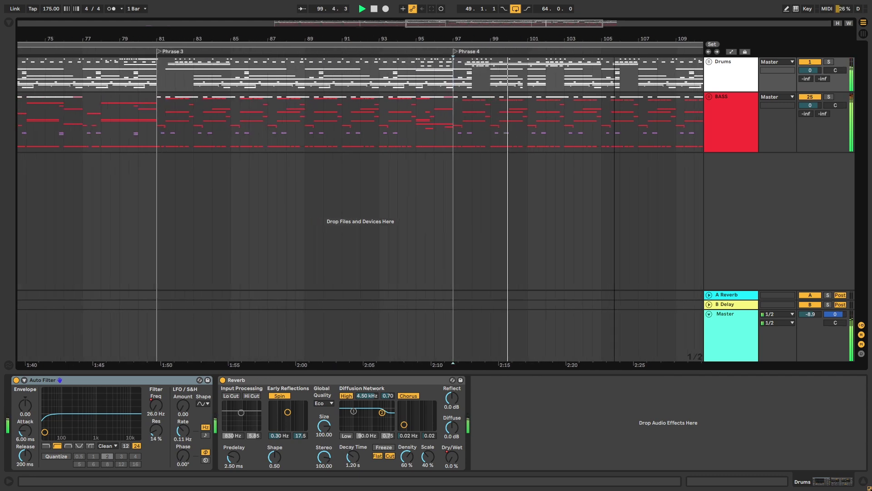
pyautogui.press('+')
# Unfold the Drums group to show its kick, snare and cymbal tracks.
pyautogui.click(709, 61)
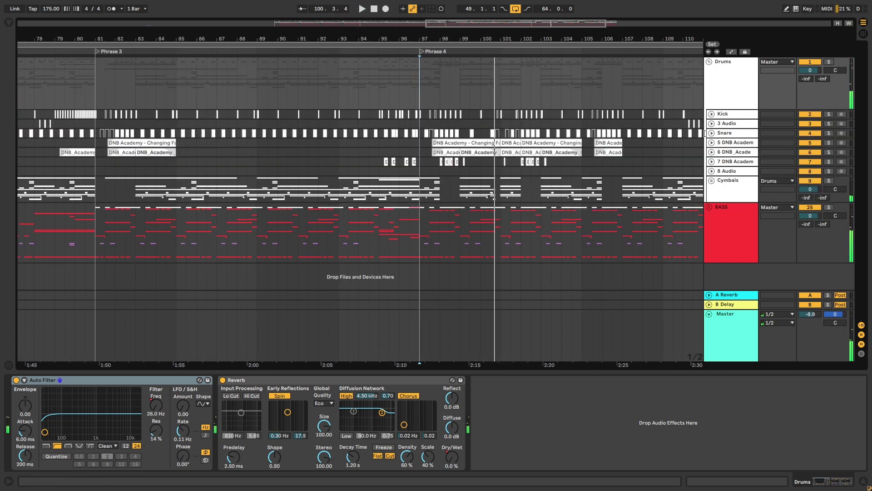
pyautogui.scroll(-2, 709, 170)
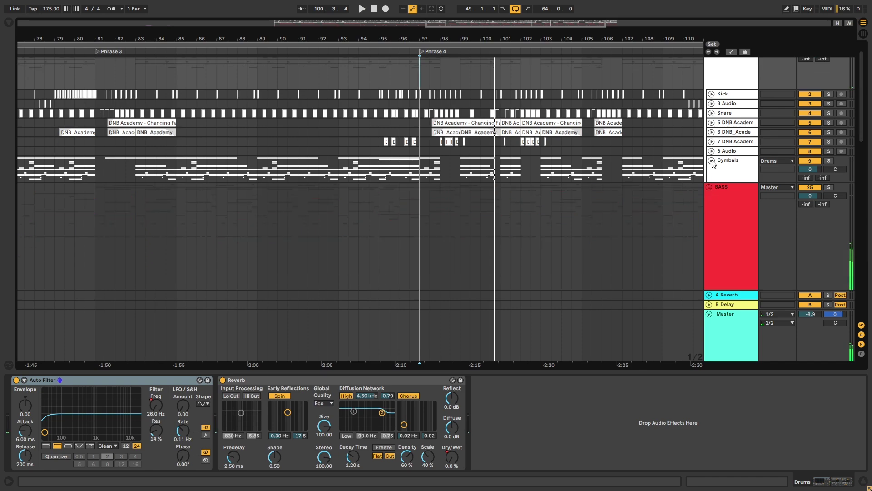
pyautogui.scroll(-4, 709, 171)
pyautogui.scroll(-3, 688, 174)
pyautogui.scroll(-2, 682, 174)
pyautogui.scroll(-2, 460, 157)
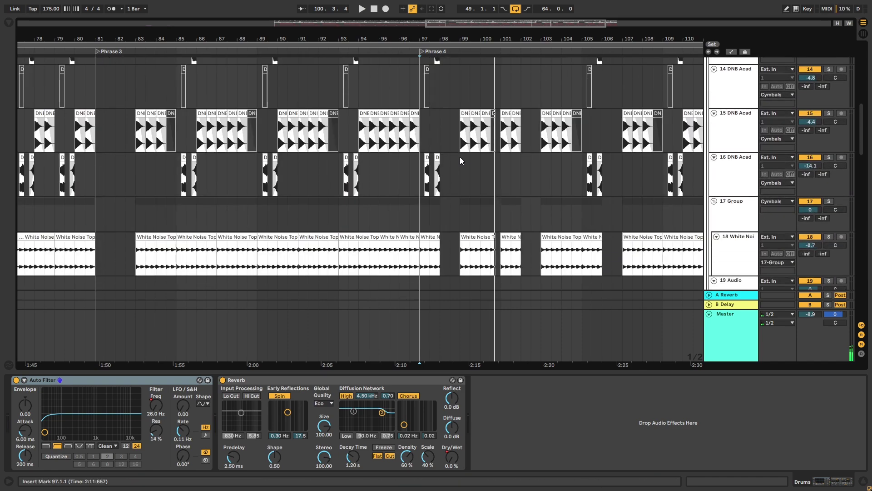
pyautogui.scroll(-2, 460, 157)
pyautogui.scroll(-2, 458, 159)
pyautogui.scroll(-2, 457, 155)
pyautogui.scroll(-2, 458, 155)
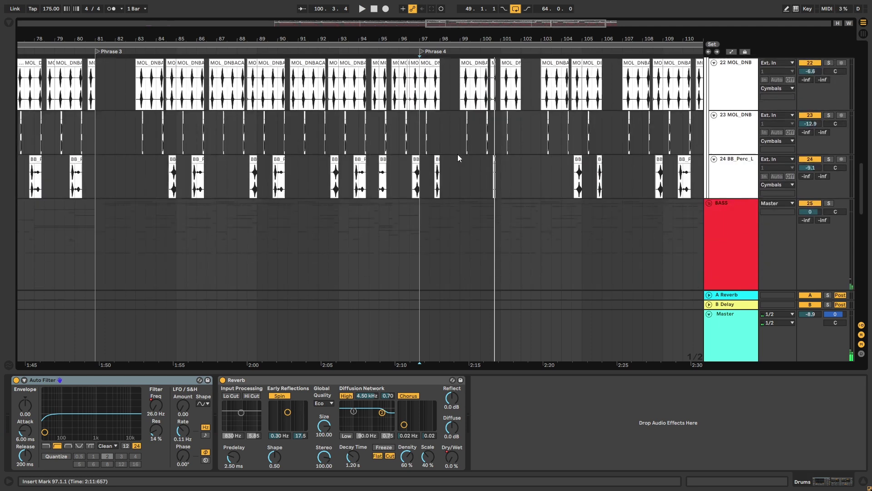
pyautogui.scroll(-2, 458, 154)
pyautogui.scroll(-2, 457, 154)
pyautogui.scroll(-2, 457, 154)
# Unfold and solo the 29 MIDI track in Belgian Jump, zoomed in around bar 81.
pyautogui.click(712, 114)
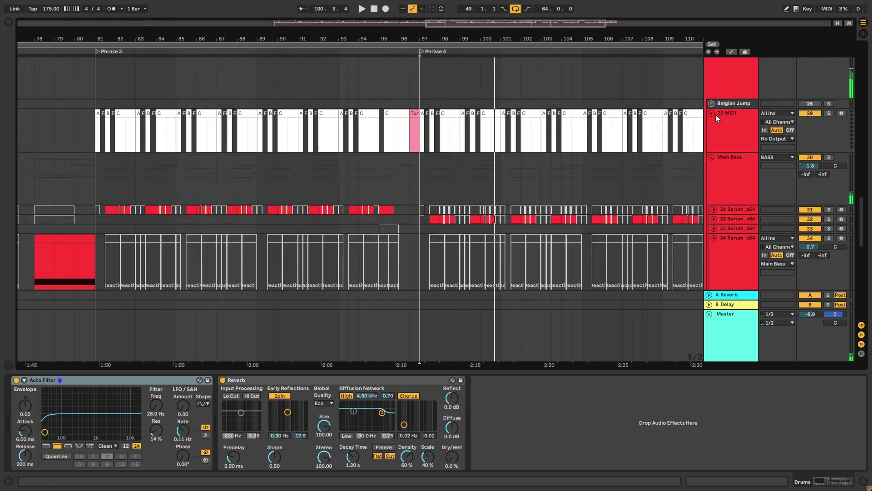
pyautogui.click(119, 130)
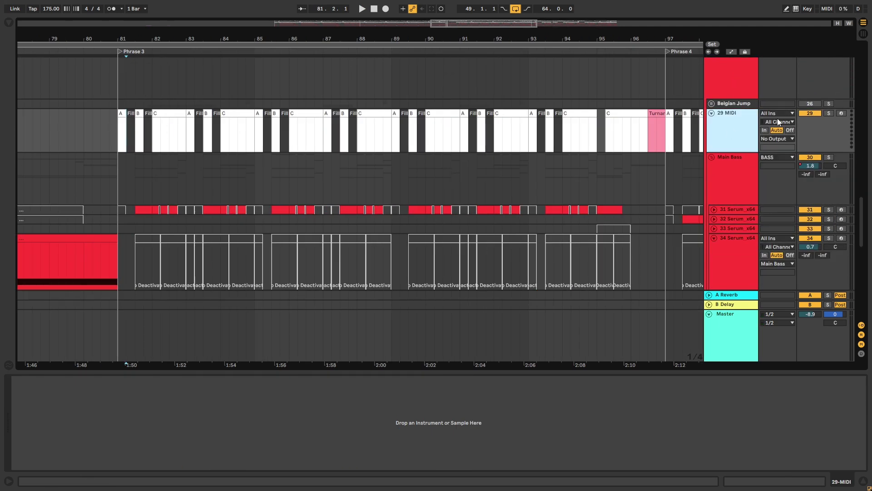
pyautogui.click(828, 113)
pyautogui.press('+')
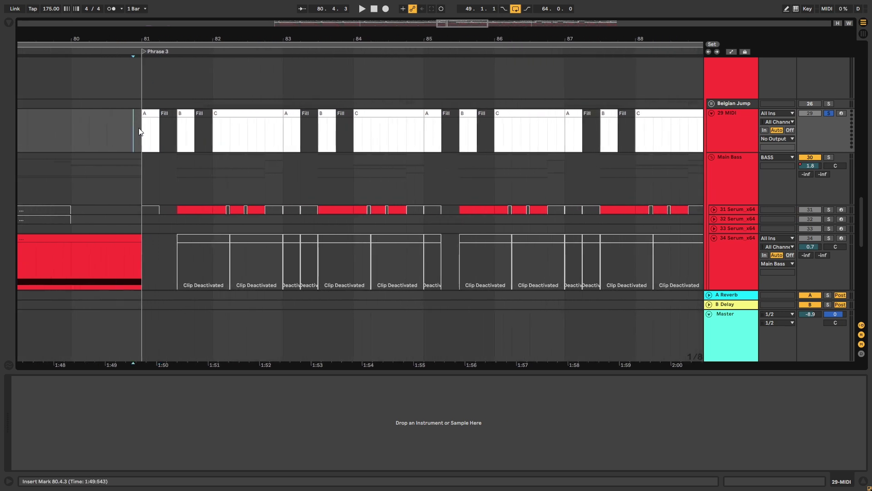
pyautogui.moveTo(140, 132); pyautogui.dragTo(284, 120)
pyautogui.click(274, 141)
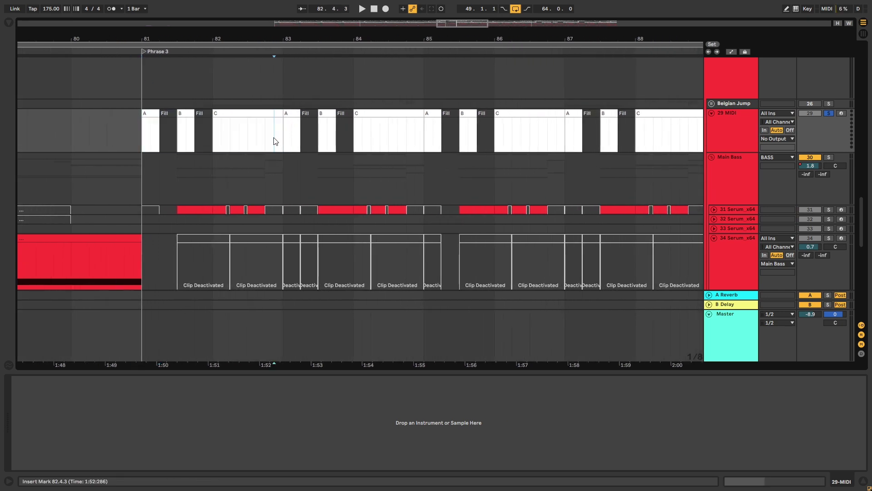
# Audition clip A and the Fill at bar 81 with the solo turned back off.
pyautogui.click(152, 131)
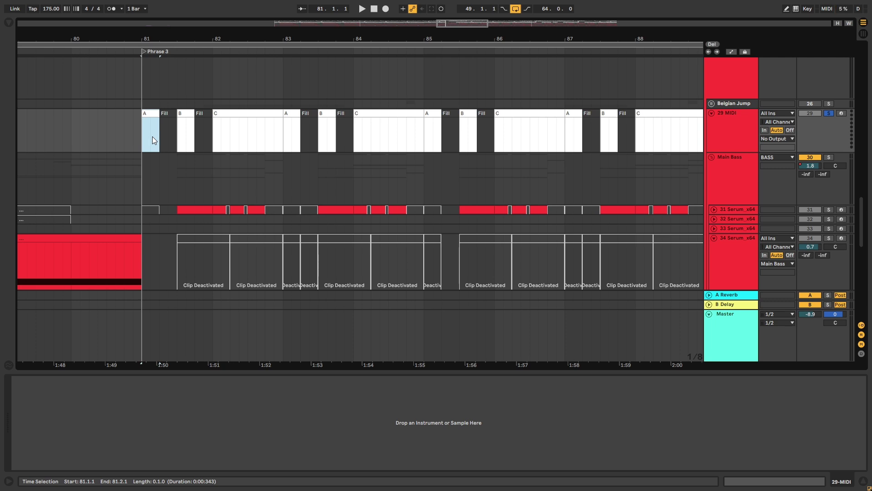
pyautogui.click(166, 116)
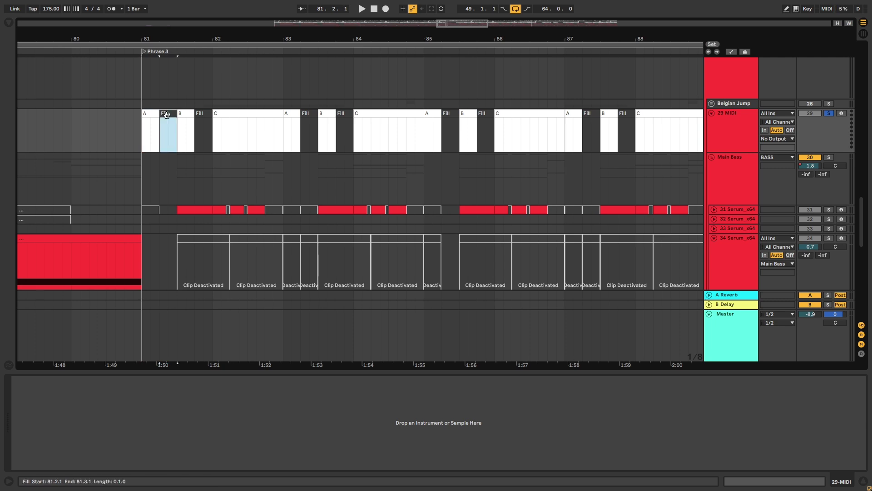
pyautogui.press('0')
pyautogui.click(829, 113)
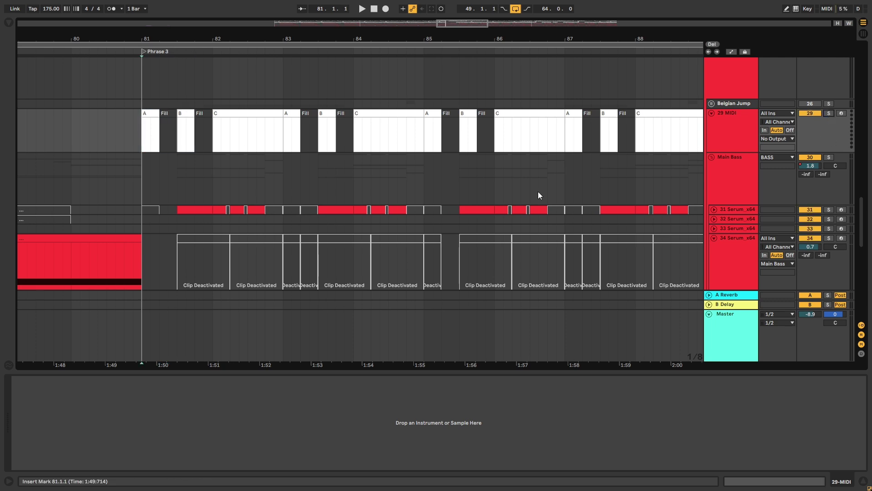
pyautogui.press('space')
pyautogui.press('space')
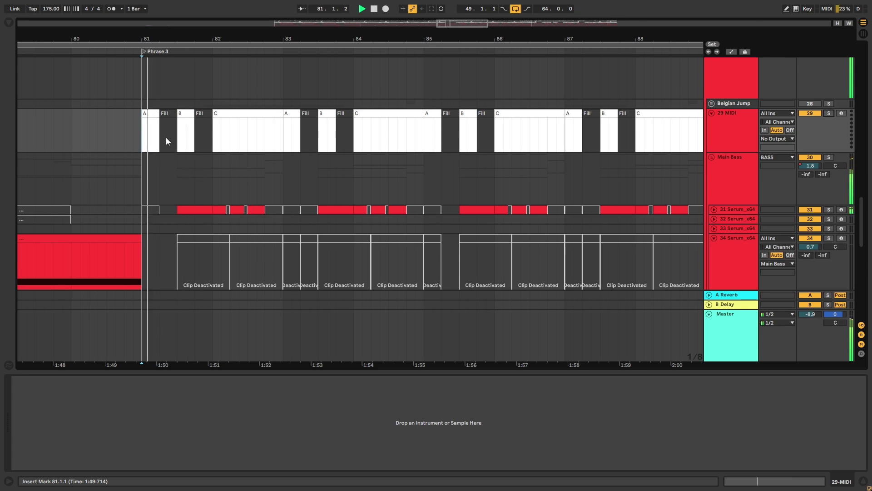
pyautogui.scroll(-2, 169, 46)
pyautogui.scroll(-2, 169, 47)
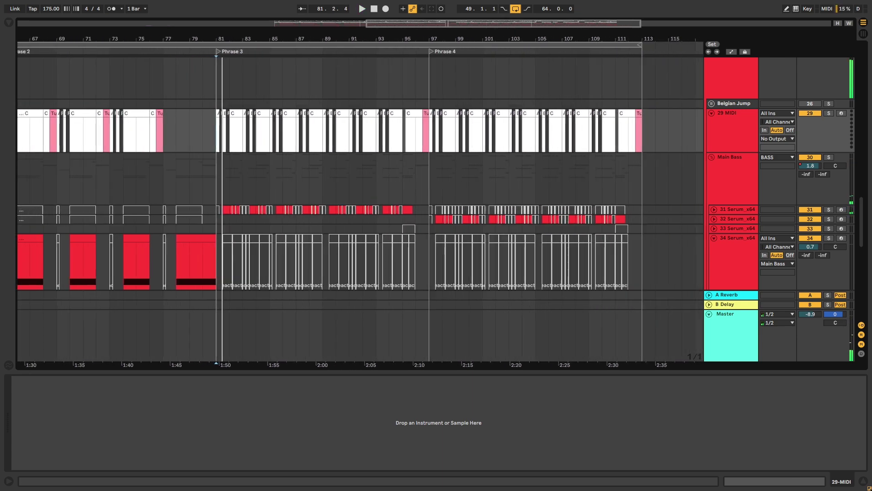
pyautogui.scroll(-2, 170, 47)
# Move to the start of Phrase 2 and play clips A, B and C at bars 65–66.
pyautogui.moveTo(169, 46); pyautogui.dragTo(280, 42)
pyautogui.moveTo(179, 37); pyautogui.dragTo(182, 89)
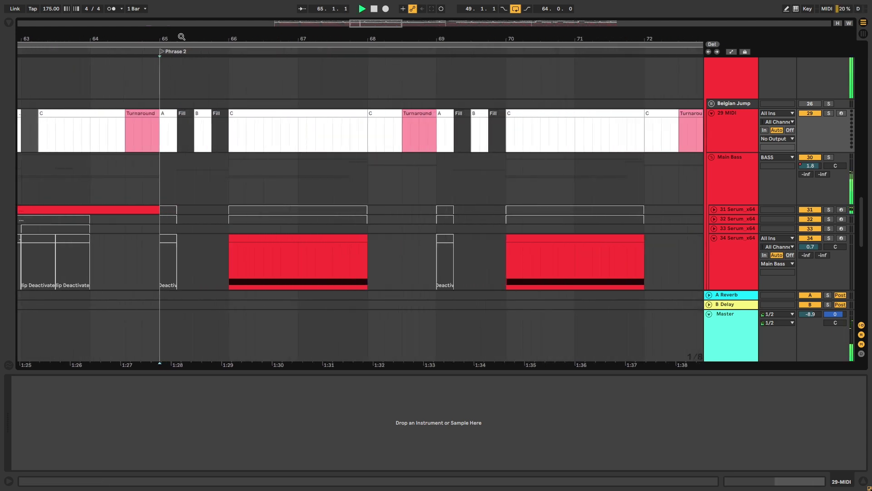
pyautogui.click(169, 112)
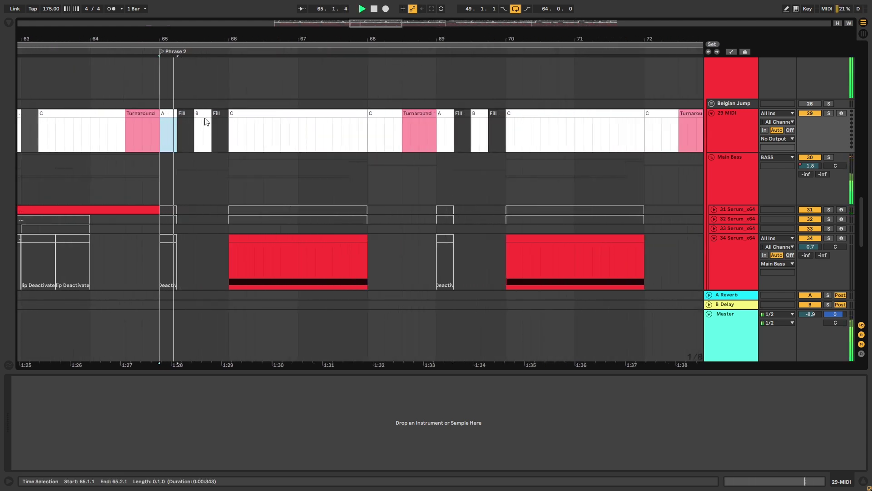
pyautogui.click(208, 137)
pyautogui.click(232, 113)
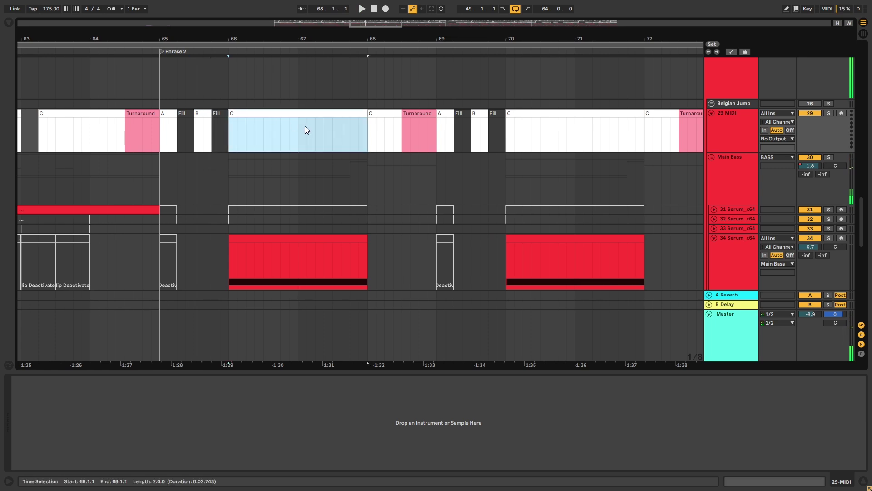
pyautogui.press('space')
# Audition the short C and Turnaround clips at bar 68, then stop playback.
pyautogui.click(382, 115)
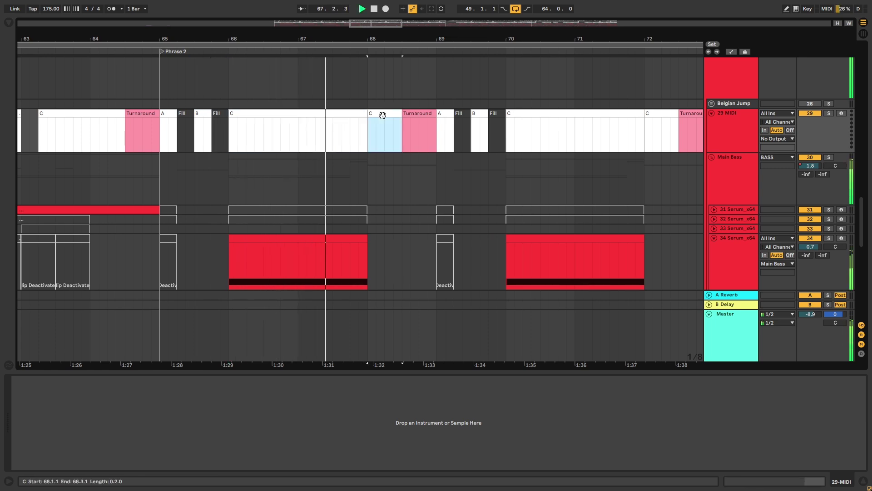
pyautogui.click(404, 118)
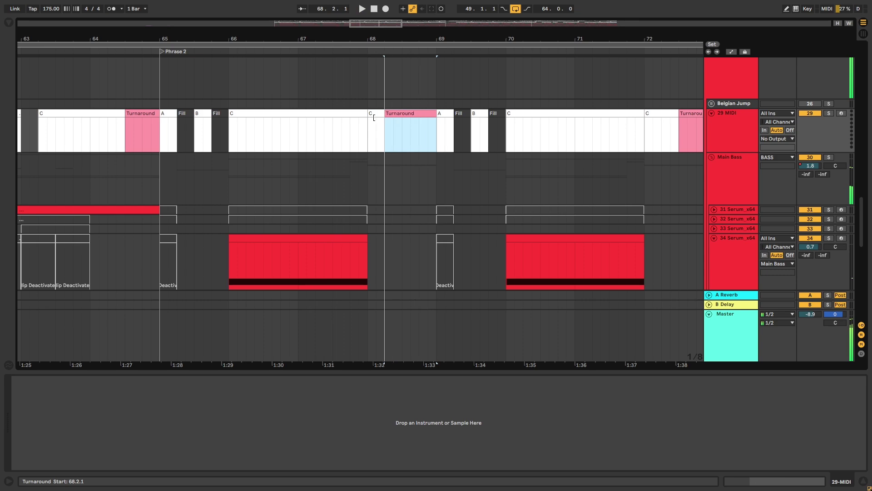
pyautogui.keyDown('shift'); pyautogui.click(374, 114); pyautogui.keyUp('shift')
pyautogui.press('space')
# Unfold the Belgian Jump group, zoom around bar 81 and solo it.
pyautogui.press('-')
pyautogui.scroll(3, 462, 147)
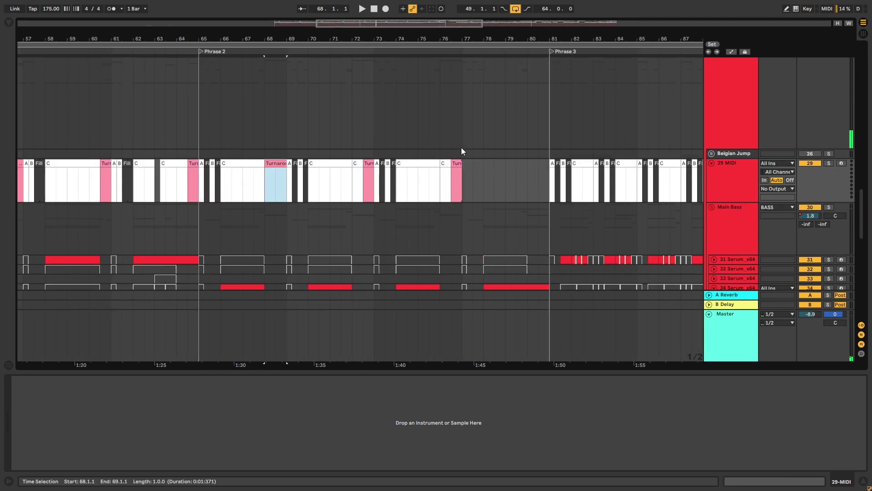
pyautogui.scroll(5, 638, 146)
pyautogui.scroll(-2, 638, 146)
pyautogui.click(714, 203)
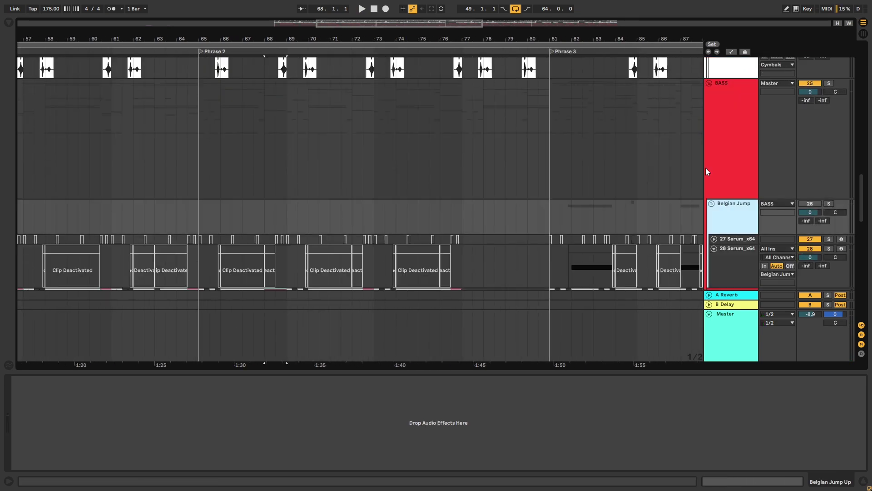
pyautogui.press('-')
pyautogui.scroll(-3, 246, 166)
pyautogui.scroll(-2, 245, 167)
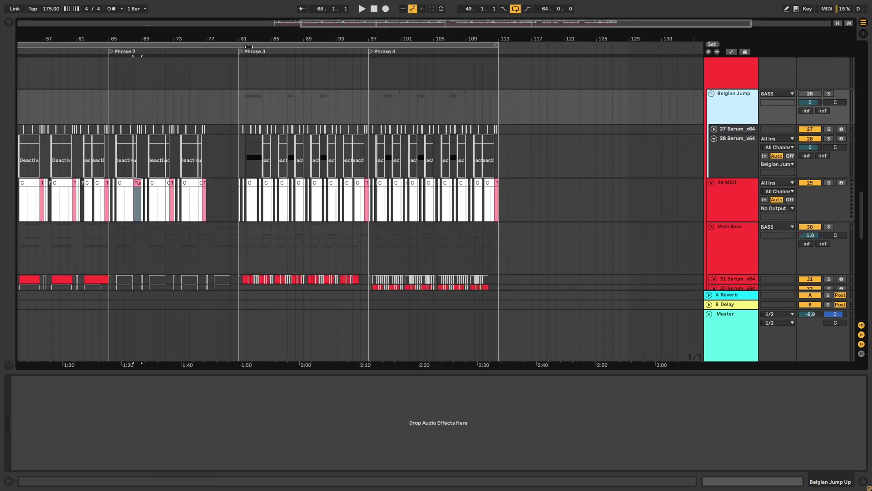
pyautogui.press('+')
pyautogui.press('+')
pyautogui.click(228, 147)
pyautogui.scroll(3, 363, 149)
pyautogui.scroll(1, 363, 149)
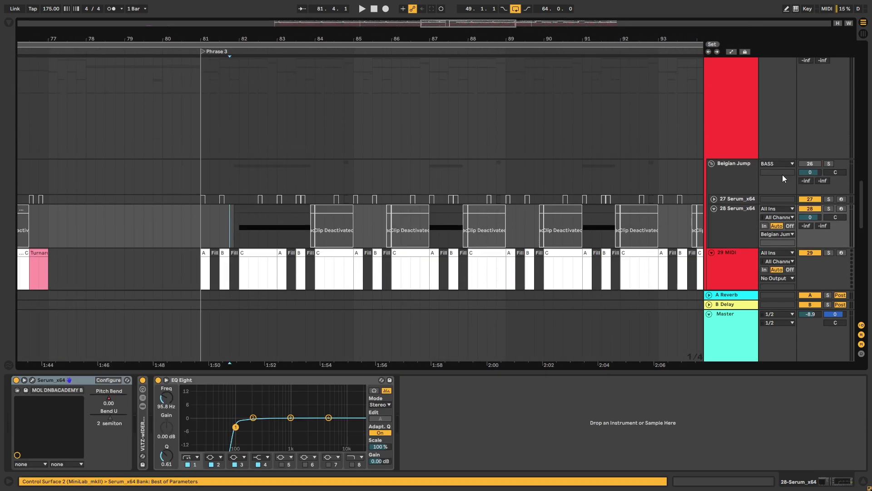
pyautogui.click(830, 165)
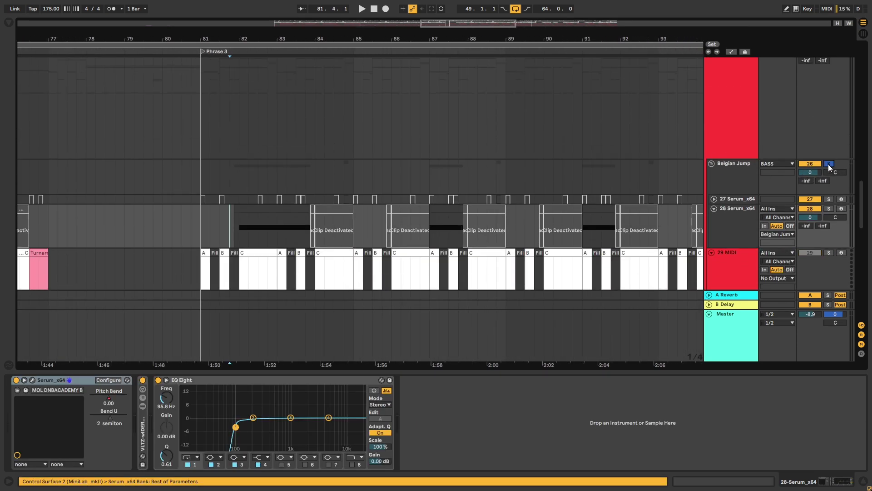
# Play the soloed Belgian Jump from bar 81, then again from track 28's clip at bars 80–82.
pyautogui.click(209, 166)
pyautogui.press('space')
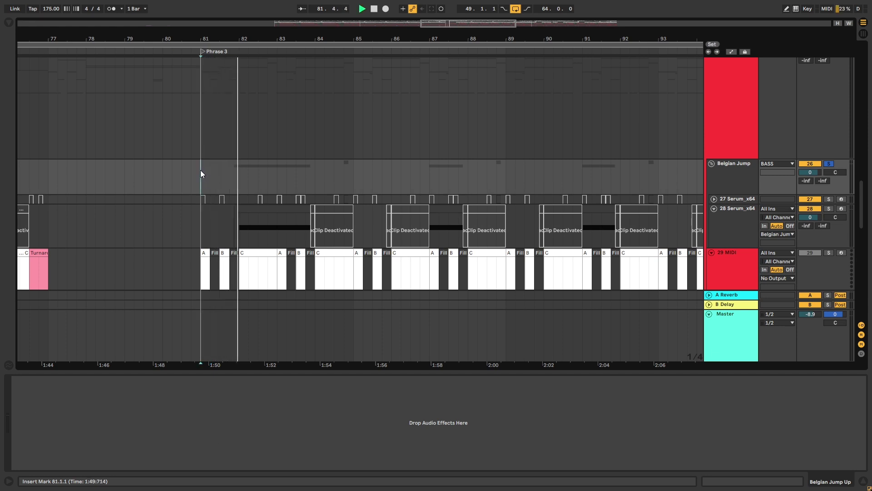
pyautogui.moveTo(192, 198)
pyautogui.mouseDown()
pyautogui.moveTo(238, 199)
pyautogui.moveTo(228, 198)
pyautogui.mouseUp()
pyautogui.click(202, 211)
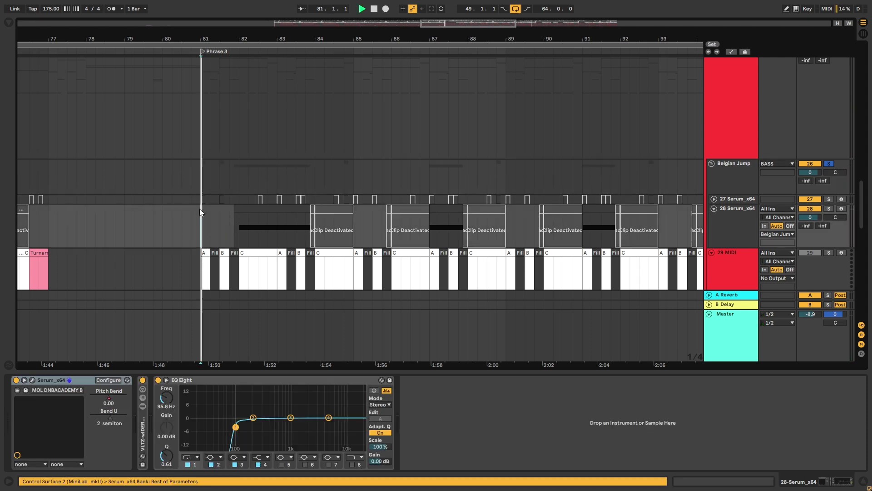
pyautogui.press('space')
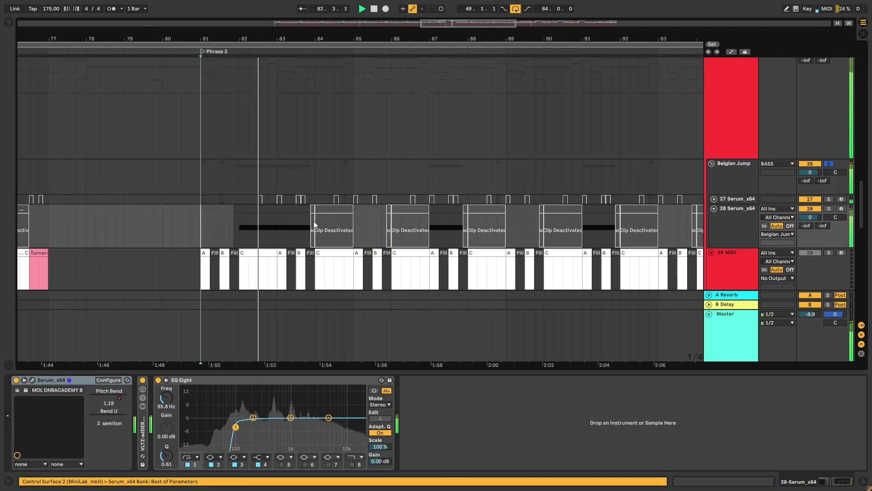
# Turn off the Belgian Jump solo and unfold the Main Bass group, marking bars 65–69.
pyautogui.click(712, 166)
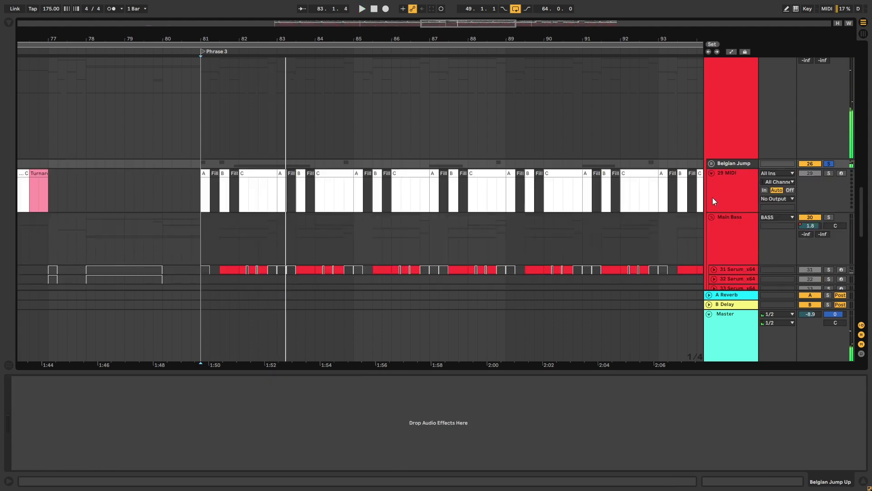
pyautogui.click(712, 217)
pyautogui.click(774, 218)
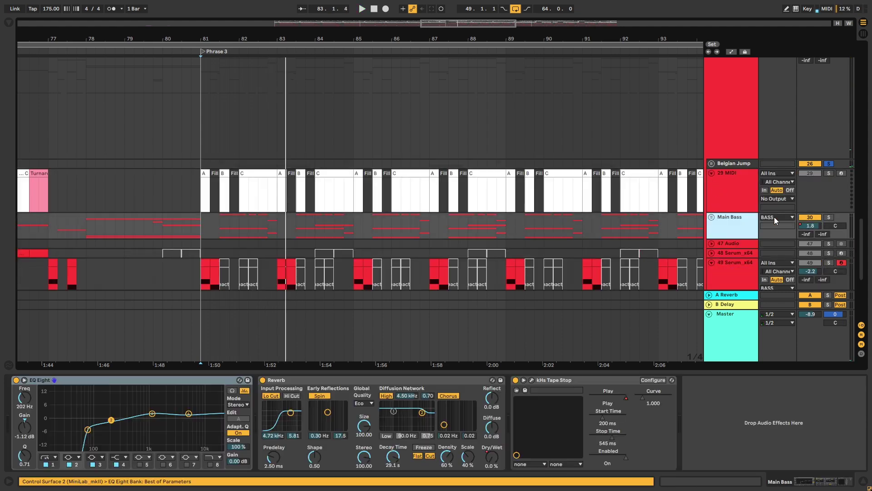
pyautogui.click(830, 166)
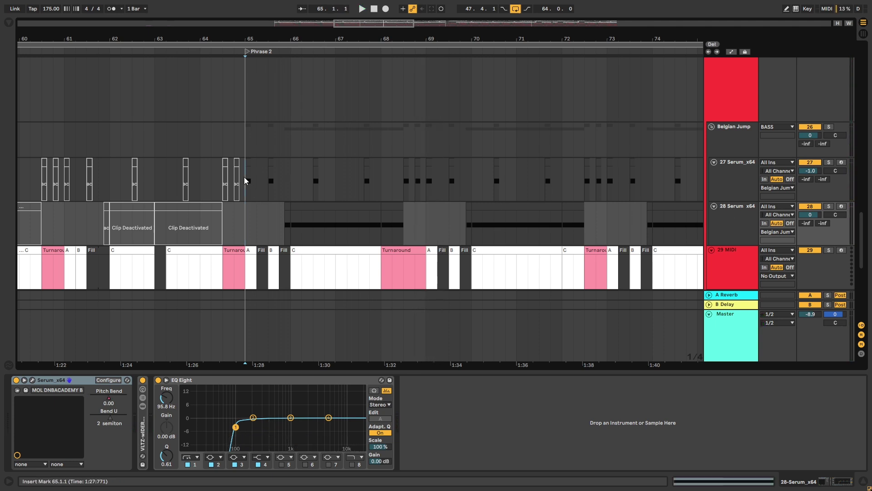
pyautogui.moveTo(246, 181); pyautogui.dragTo(432, 218)
pyautogui.click(437, 217)
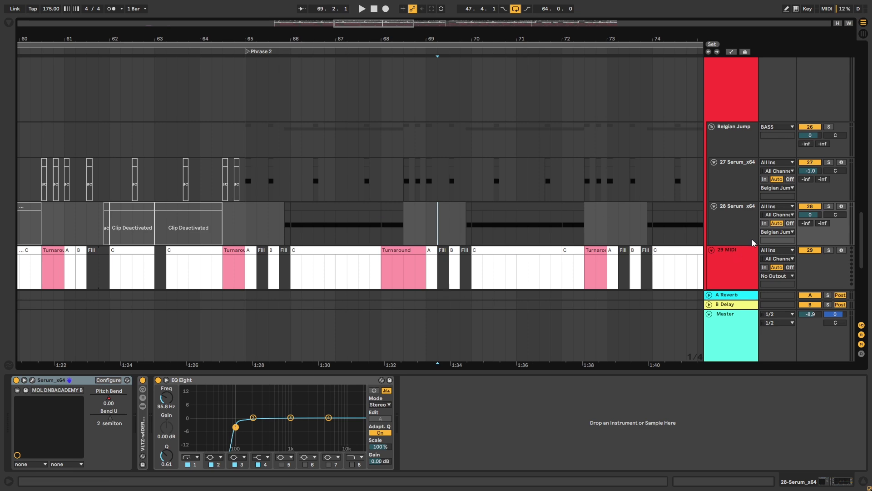
# Step through Serum tracks 28, 27 and 34, then select the BASS group.
pyautogui.click(729, 225)
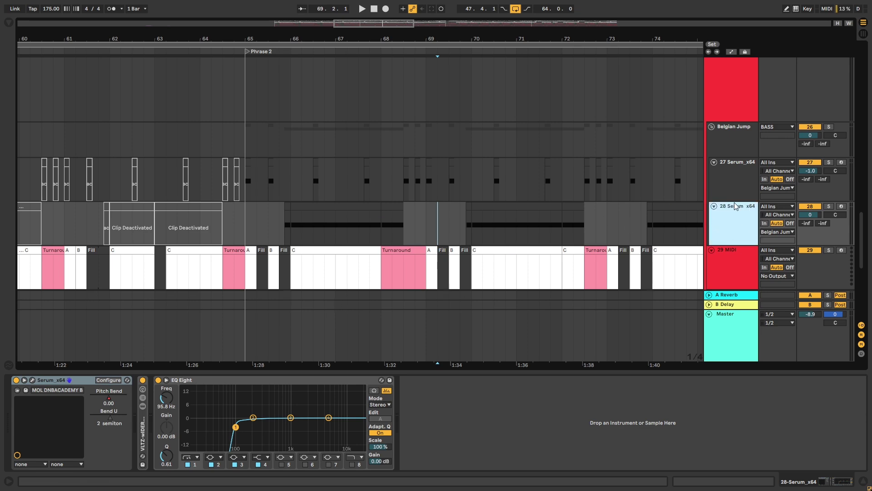
pyautogui.press('Up')
pyautogui.scroll(-3, 514, 292)
pyautogui.scroll(-2, 513, 292)
pyautogui.click(712, 207)
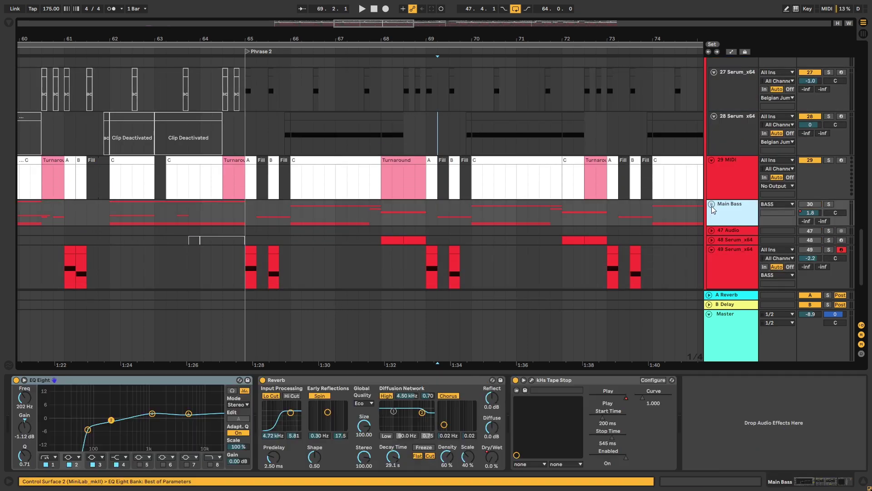
pyautogui.scroll(-1, 711, 209)
pyautogui.click(711, 209)
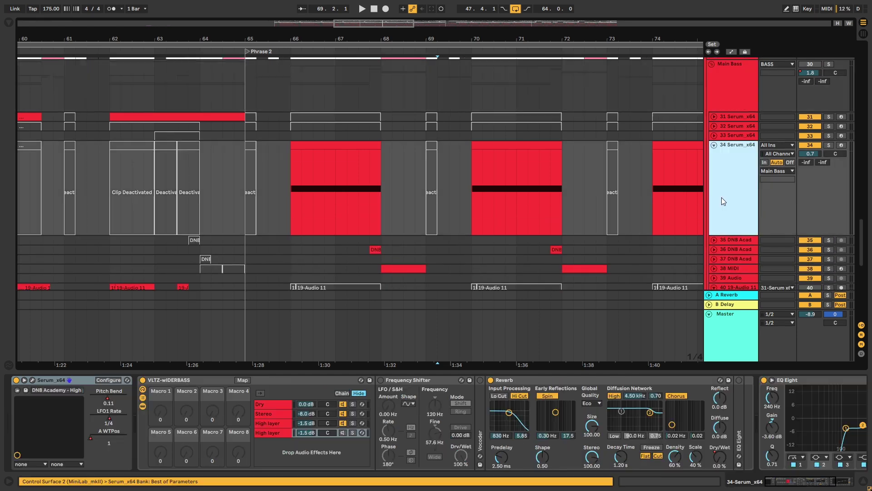
pyautogui.scroll(2, 721, 237)
pyautogui.scroll(3, 718, 212)
pyautogui.scroll(5, 711, 257)
pyautogui.scroll(5, 711, 257)
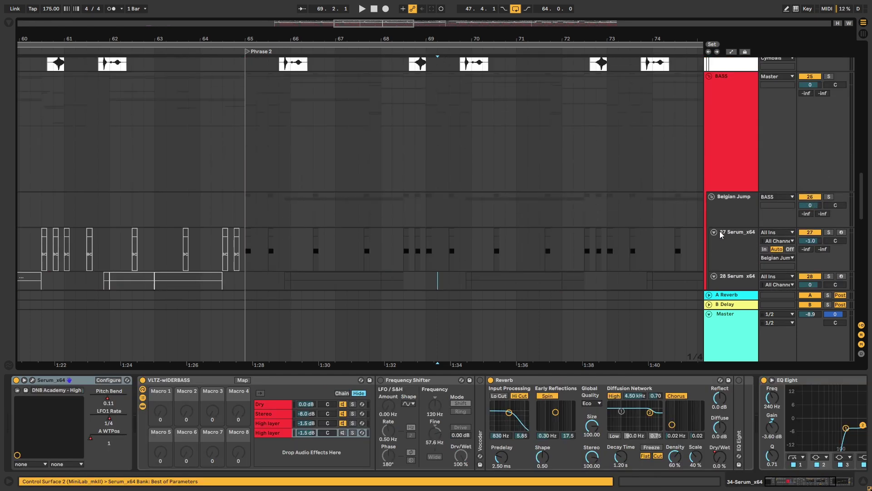
pyautogui.click(711, 257)
pyautogui.scroll(5, 710, 257)
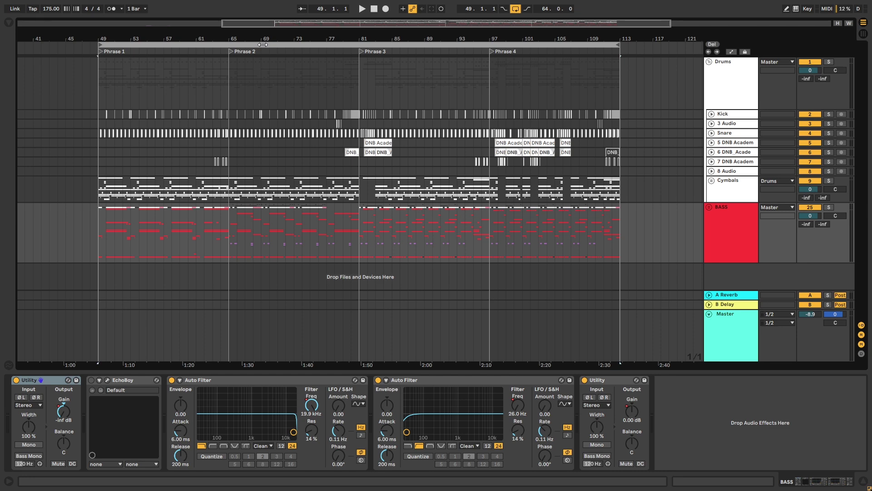
# Fold the Drums group so only the Drums and BASS groups remain.
pyautogui.hotkey('alt', 'u')
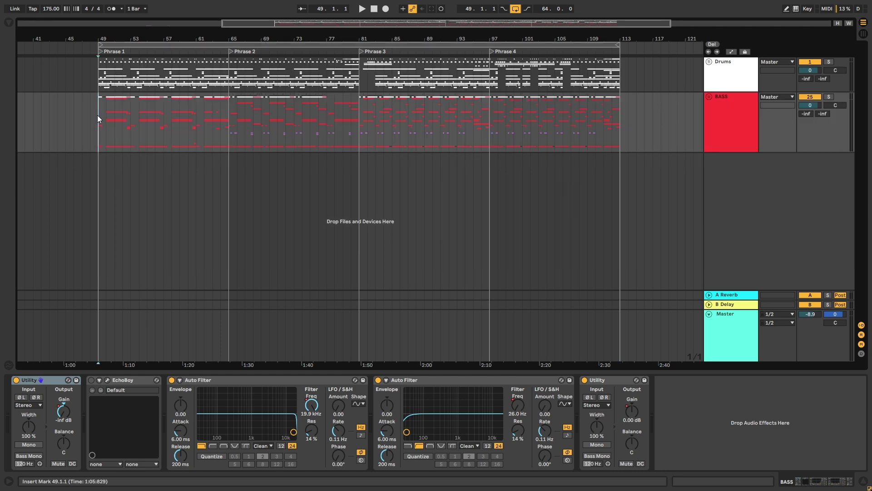